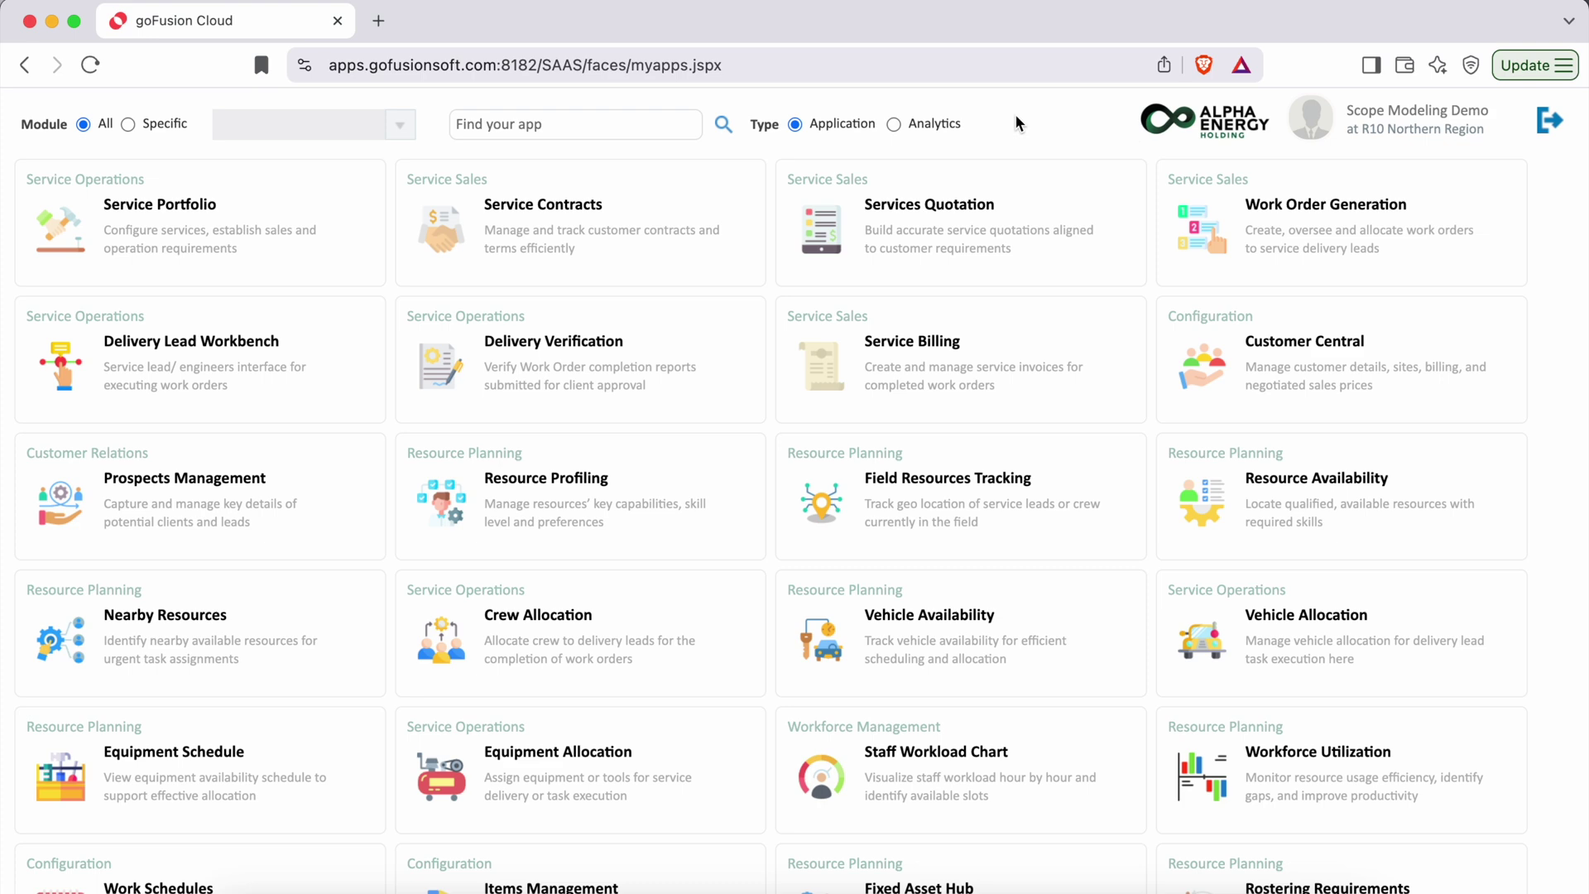
Open the Workforce Hub application and open the person details of the second employee in the list for editing.
{"action": "scroll", "coordinate": [1015, 118], "scroll_direction": "down", "scroll_amount": 1}
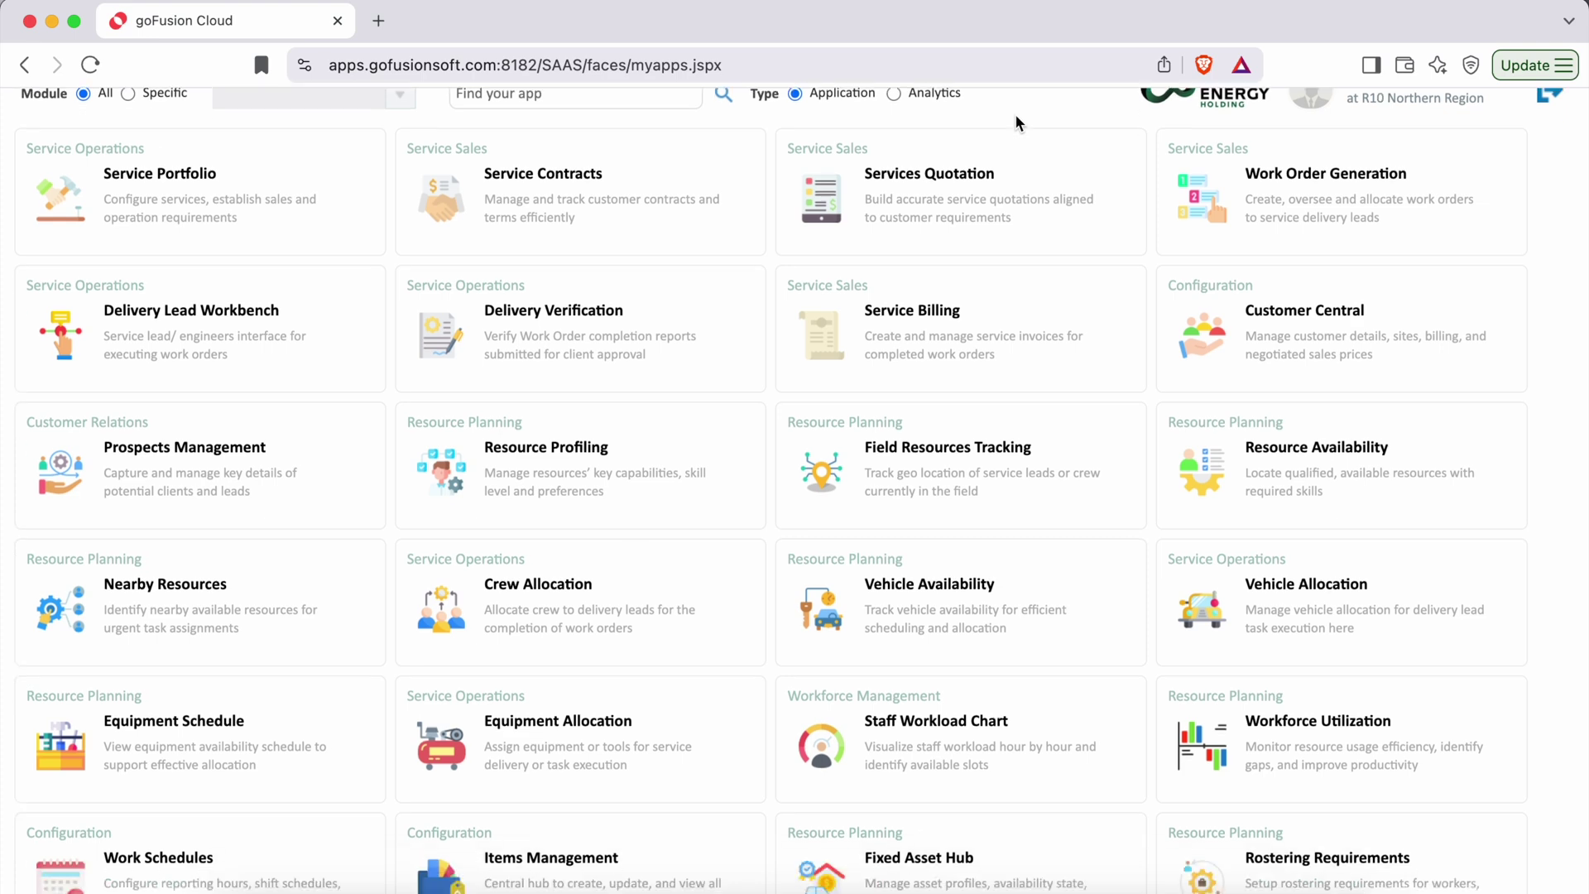
{"action": "scroll", "coordinate": [1015, 116], "scroll_direction": "down", "scroll_amount": 15}
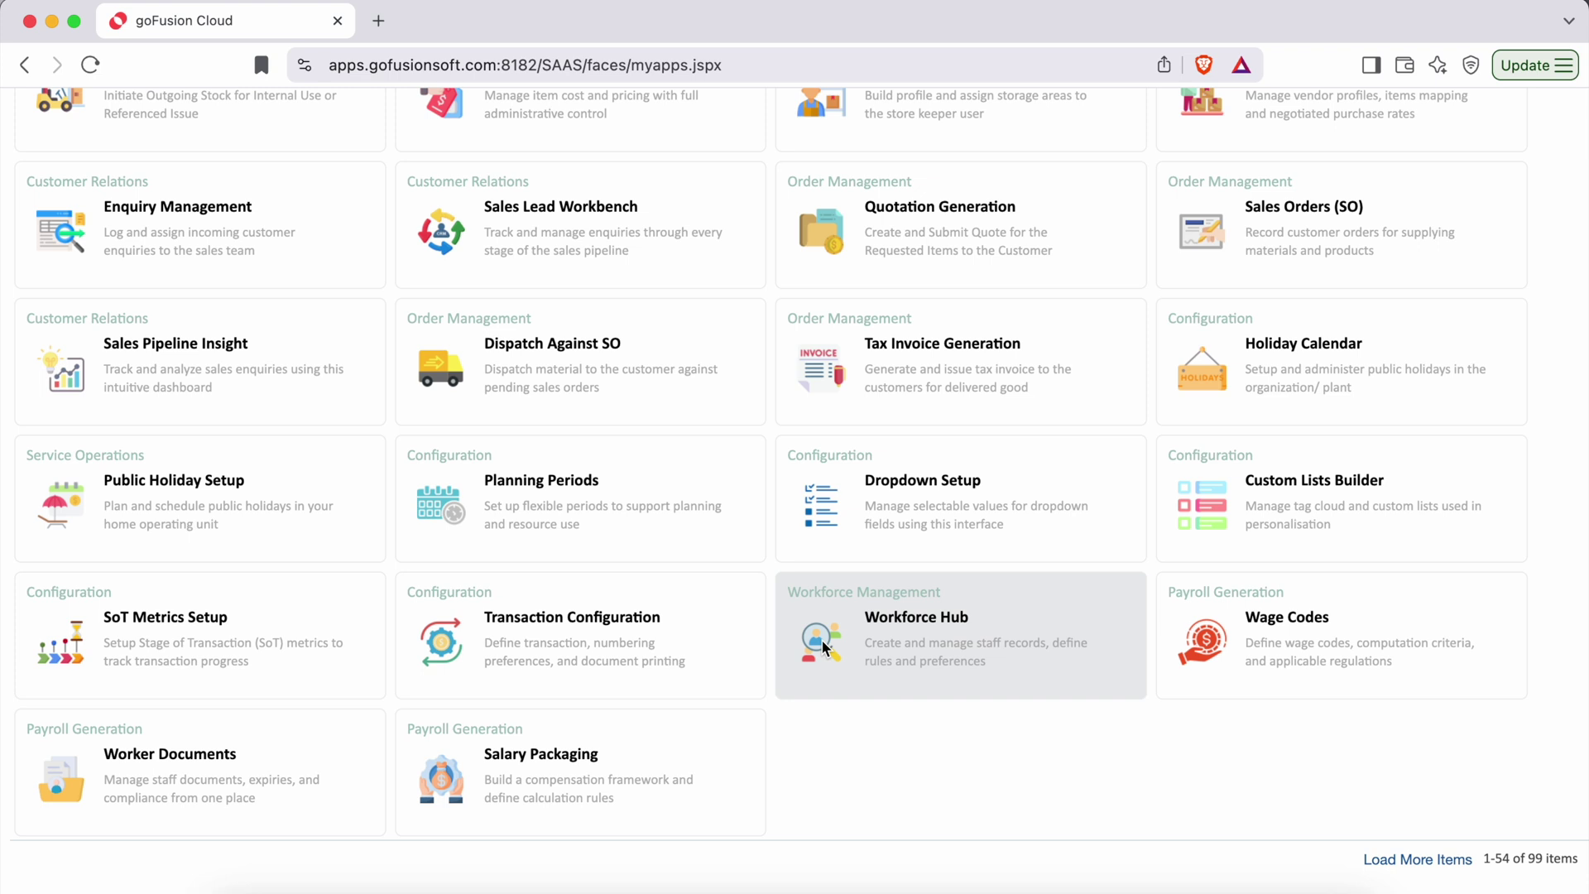
{"action": "left_click", "coordinate": [821, 639]}
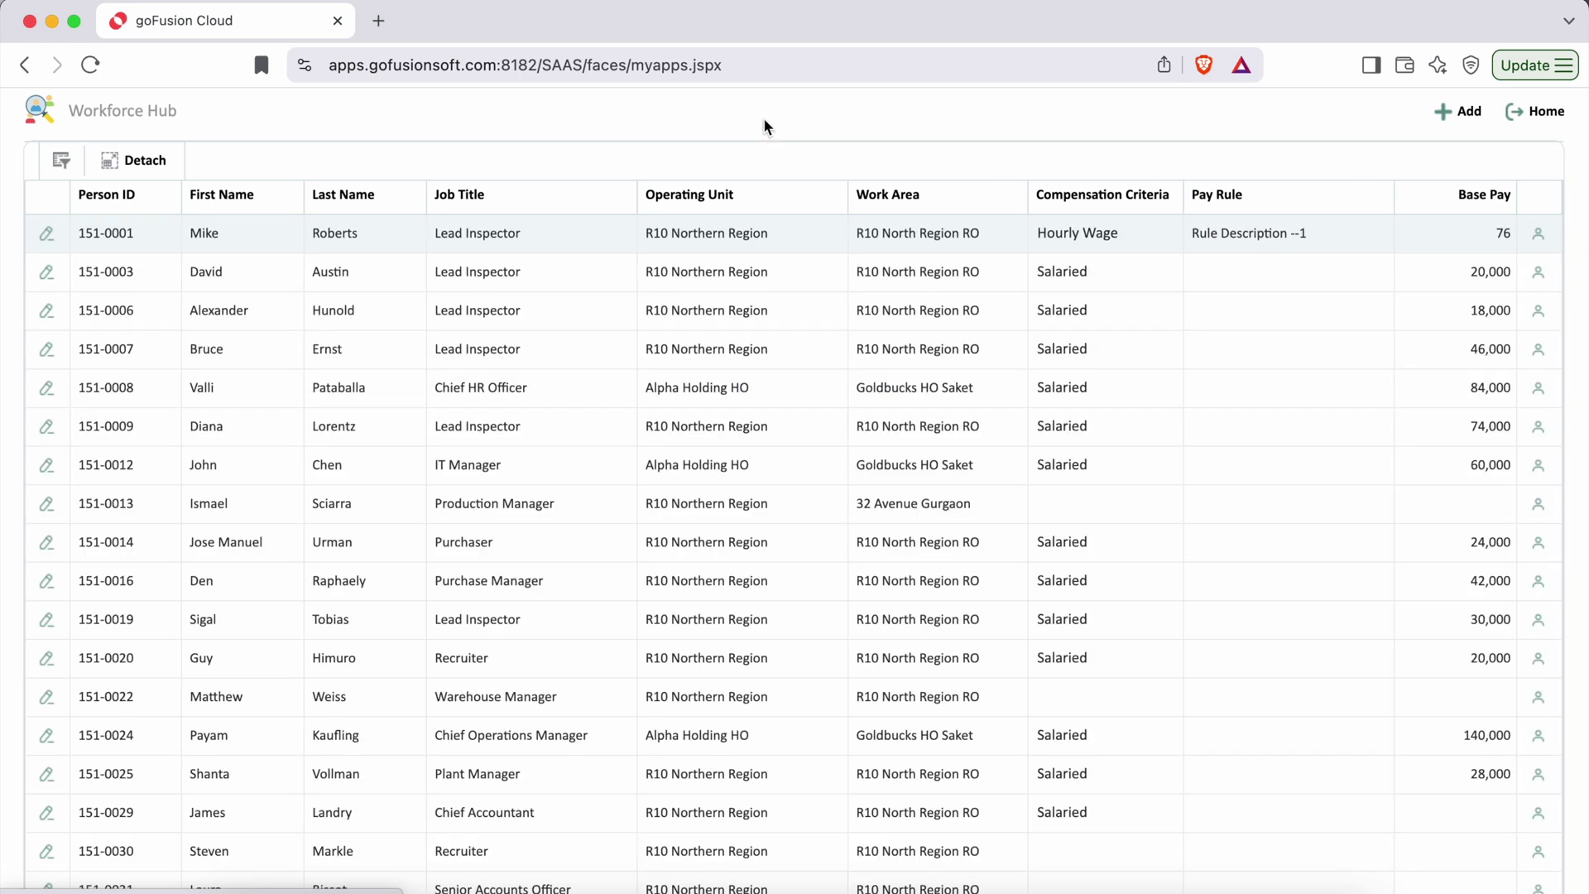
{"action": "left_click", "coordinate": [47, 273]}
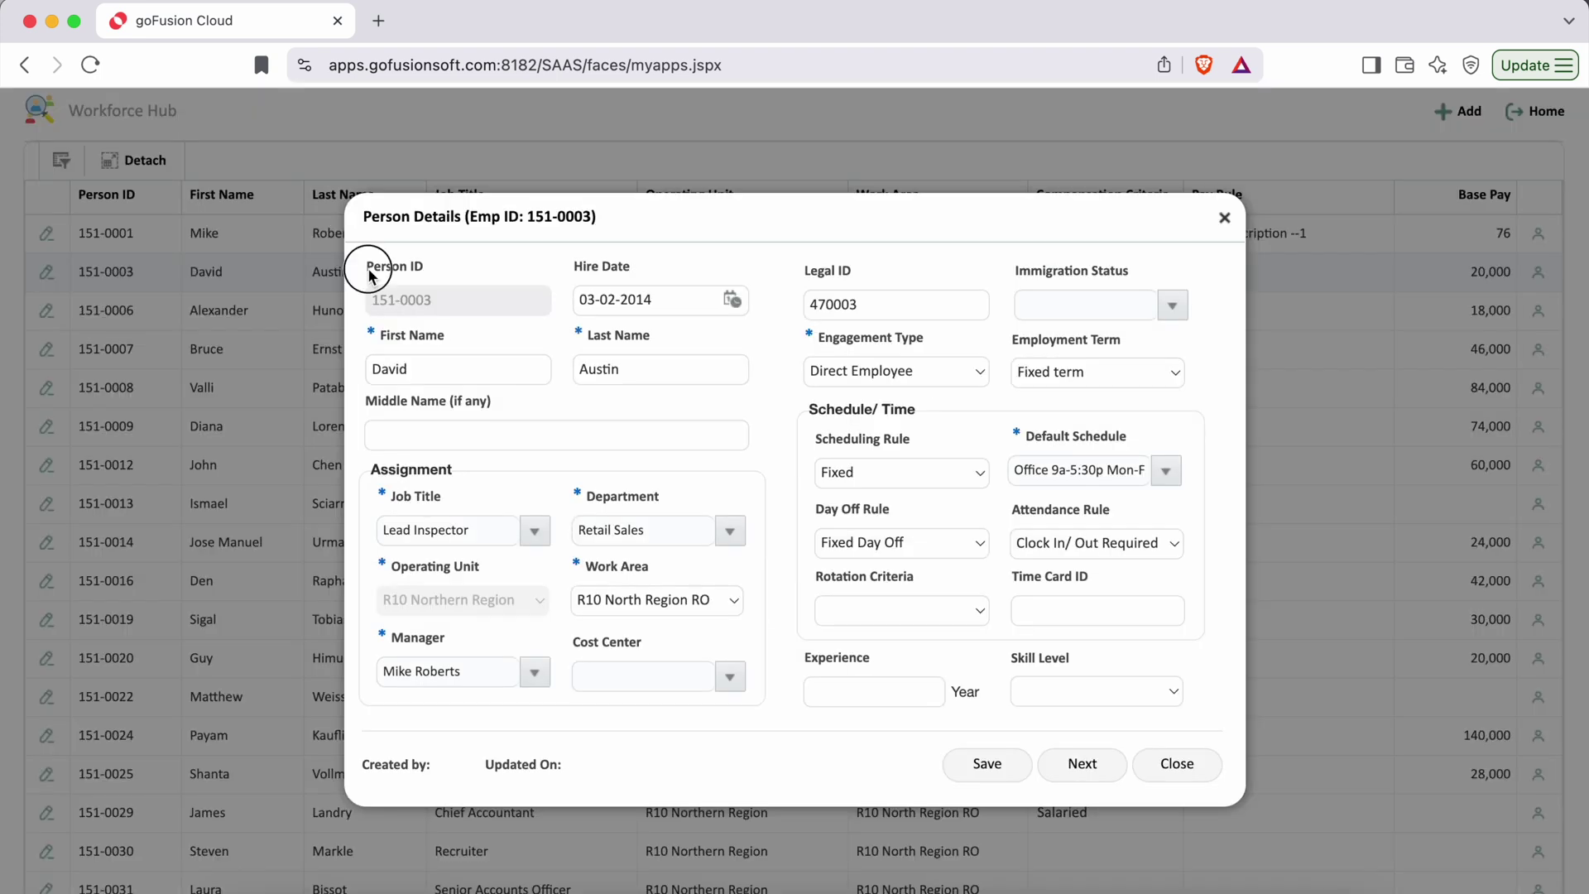
Review the employee's identity fields: Person ID, Hire Date, First Name, Last Name and Middle Name.
{"action": "left_click_drag", "start_coordinate": [368, 266], "coordinate": [421, 273]}
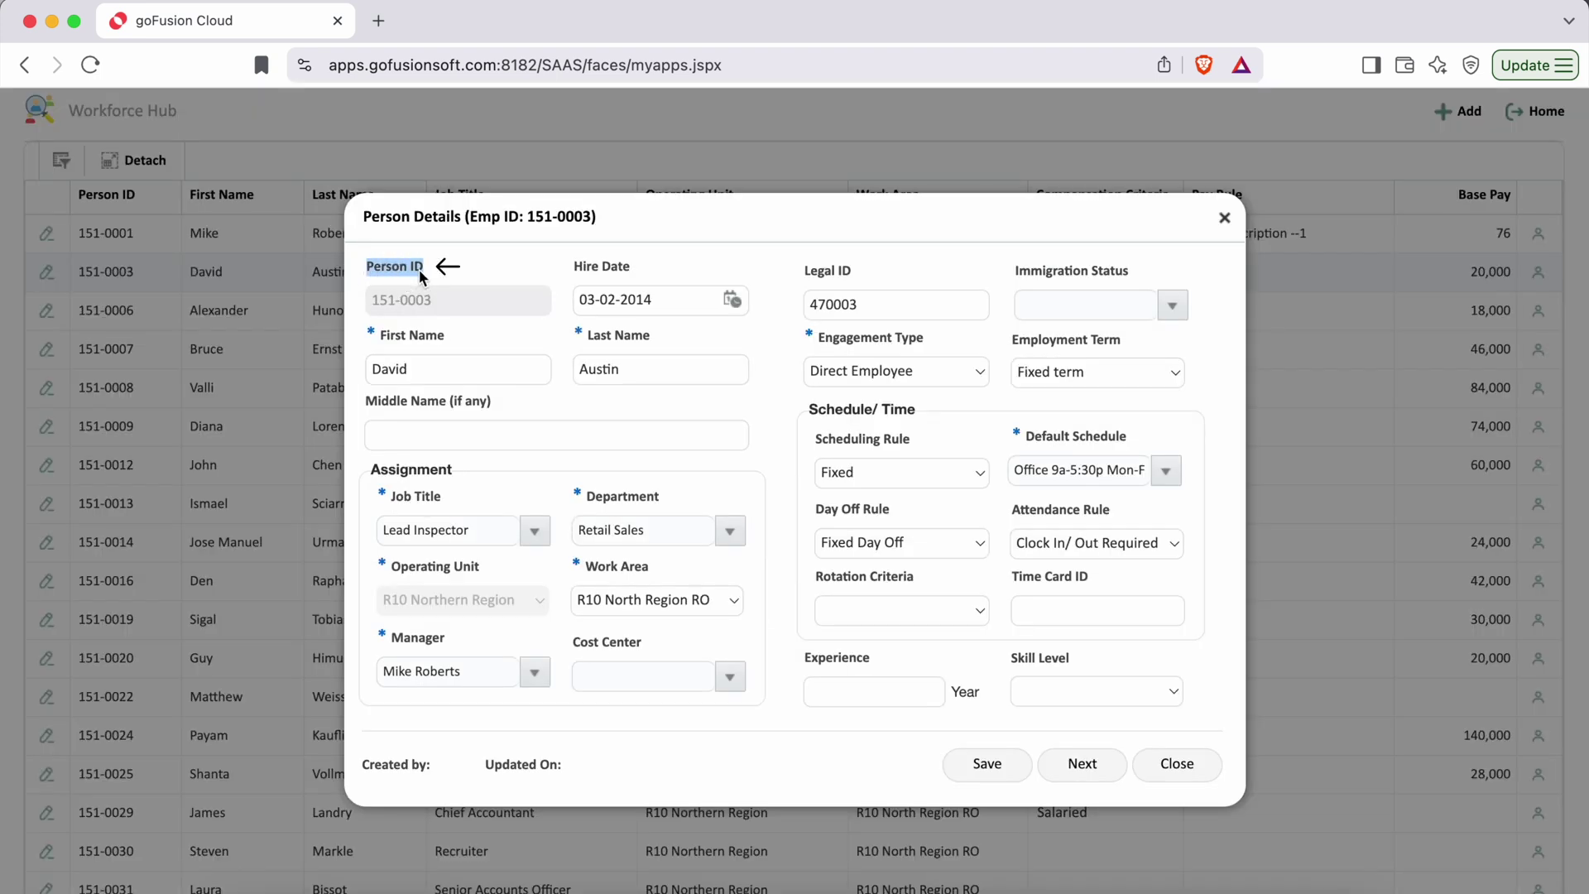
{"action": "left_click", "coordinate": [483, 261]}
{"action": "left_click_drag", "start_coordinate": [462, 299], "coordinate": [374, 300]}
{"action": "left_click_drag", "start_coordinate": [577, 274], "coordinate": [639, 264]}
{"action": "left_click_drag", "start_coordinate": [370, 334], "coordinate": [467, 343]}
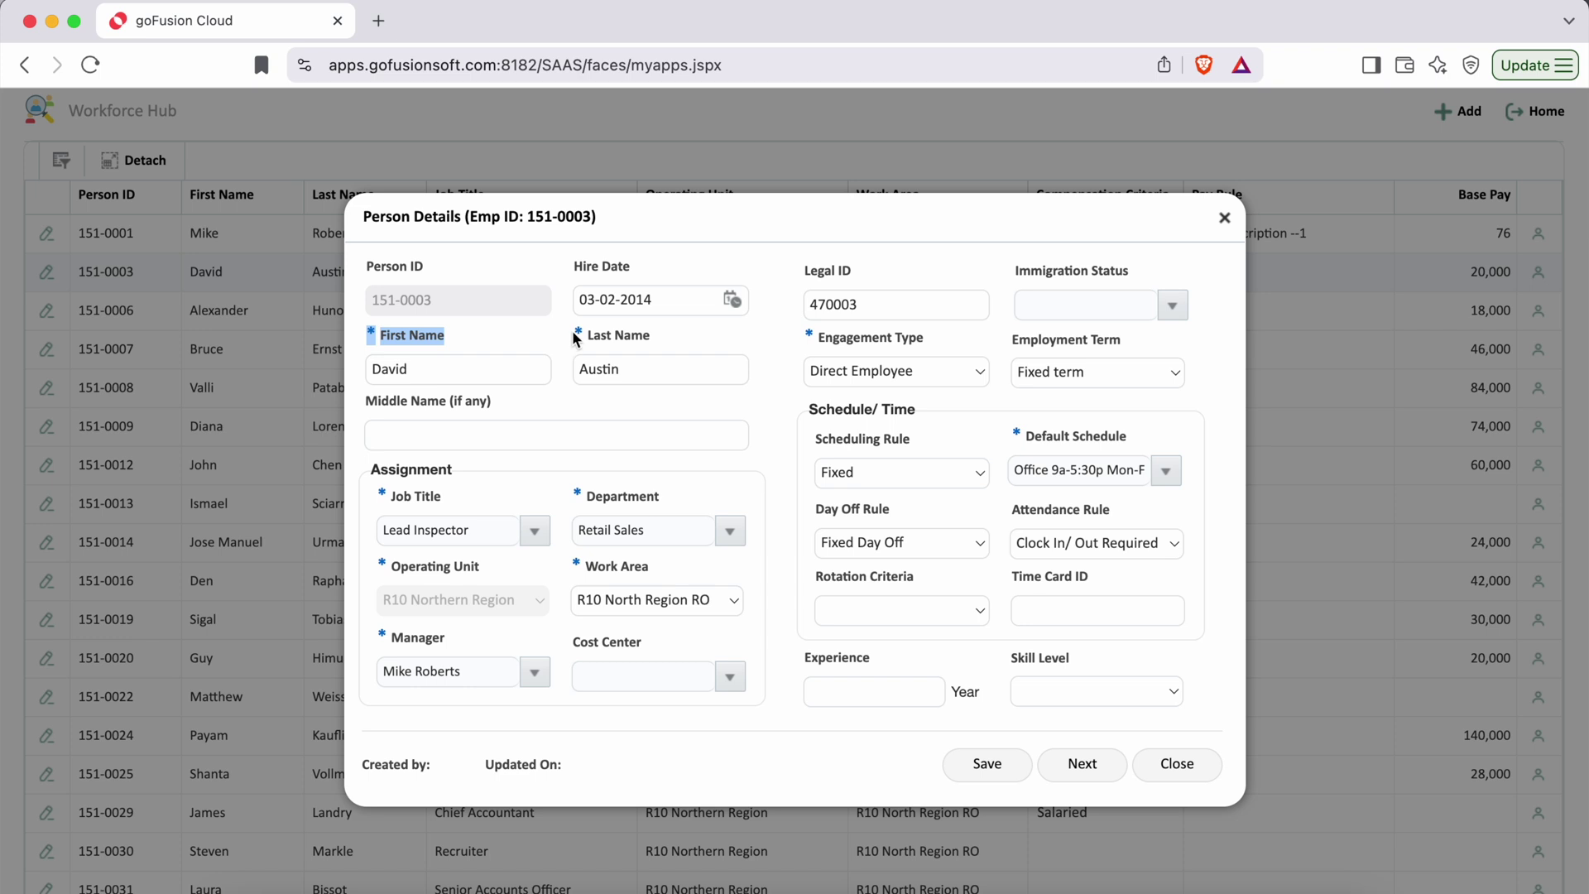
{"action": "left_click_drag", "start_coordinate": [366, 401], "coordinate": [491, 403]}
{"action": "left_click_drag", "start_coordinate": [576, 334], "coordinate": [652, 336]}
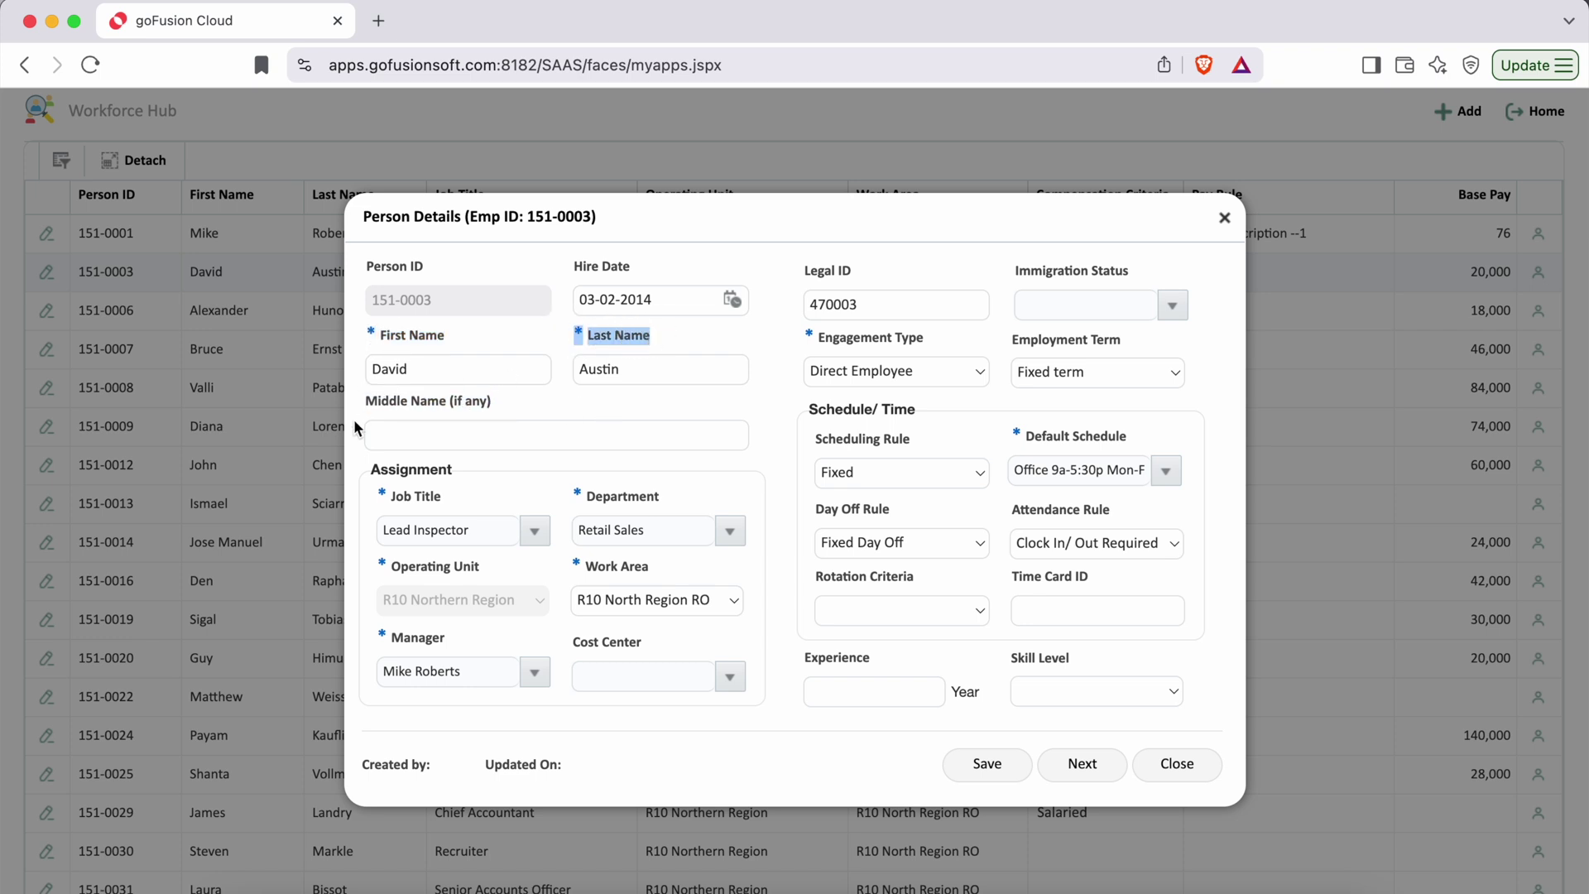
{"action": "left_click", "coordinate": [371, 416]}
Review the Assignment section's Job Title, Department, Operating Unit, Work Area, Manager and Cost Center fields.
{"action": "left_click_drag", "start_coordinate": [372, 473], "coordinate": [458, 478]}
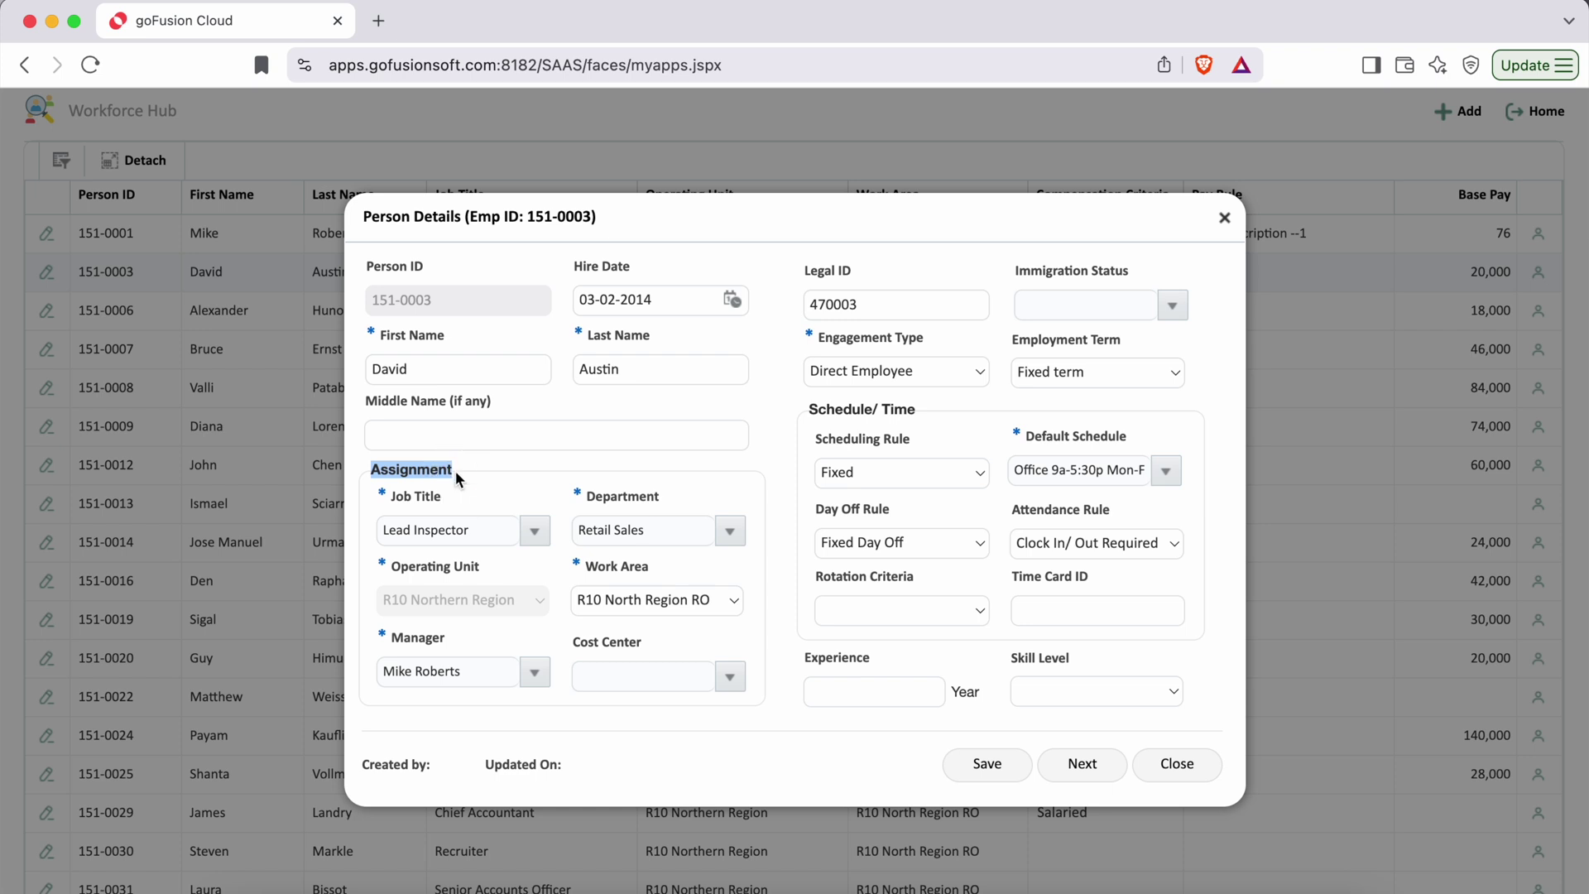
{"action": "left_click", "coordinate": [503, 500]}
{"action": "left_click", "coordinate": [573, 500]}
{"action": "left_click_drag", "start_coordinate": [574, 500], "coordinate": [675, 495]}
{"action": "left_click", "coordinate": [708, 498]}
{"action": "left_click_drag", "start_coordinate": [380, 570], "coordinate": [662, 571]}
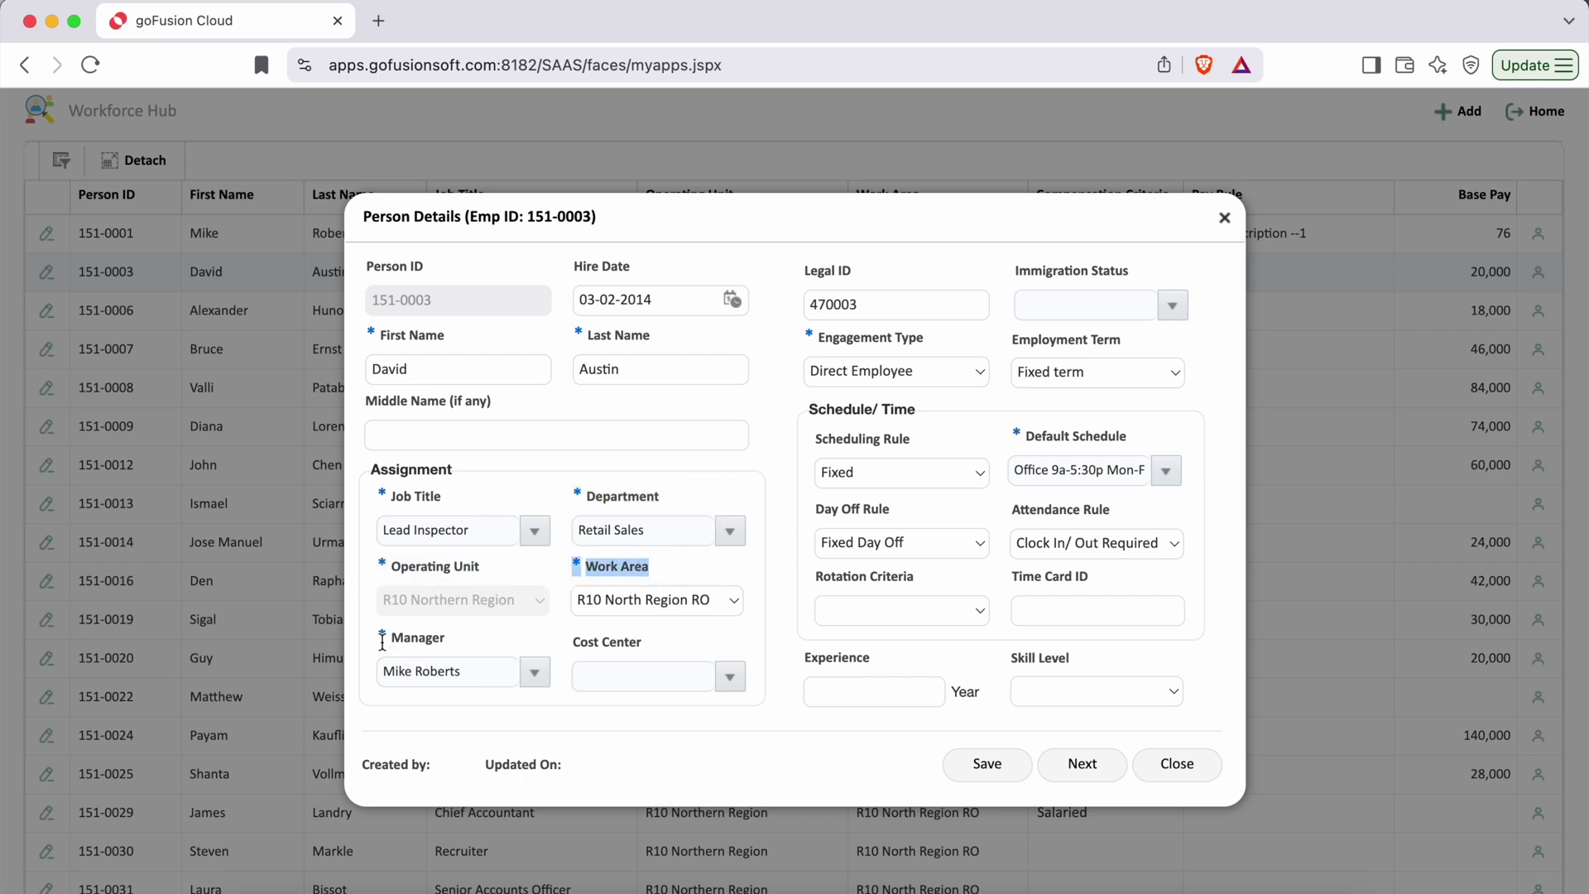
{"action": "left_click_drag", "start_coordinate": [382, 642], "coordinate": [457, 639]}
{"action": "left_click", "coordinate": [481, 641]}
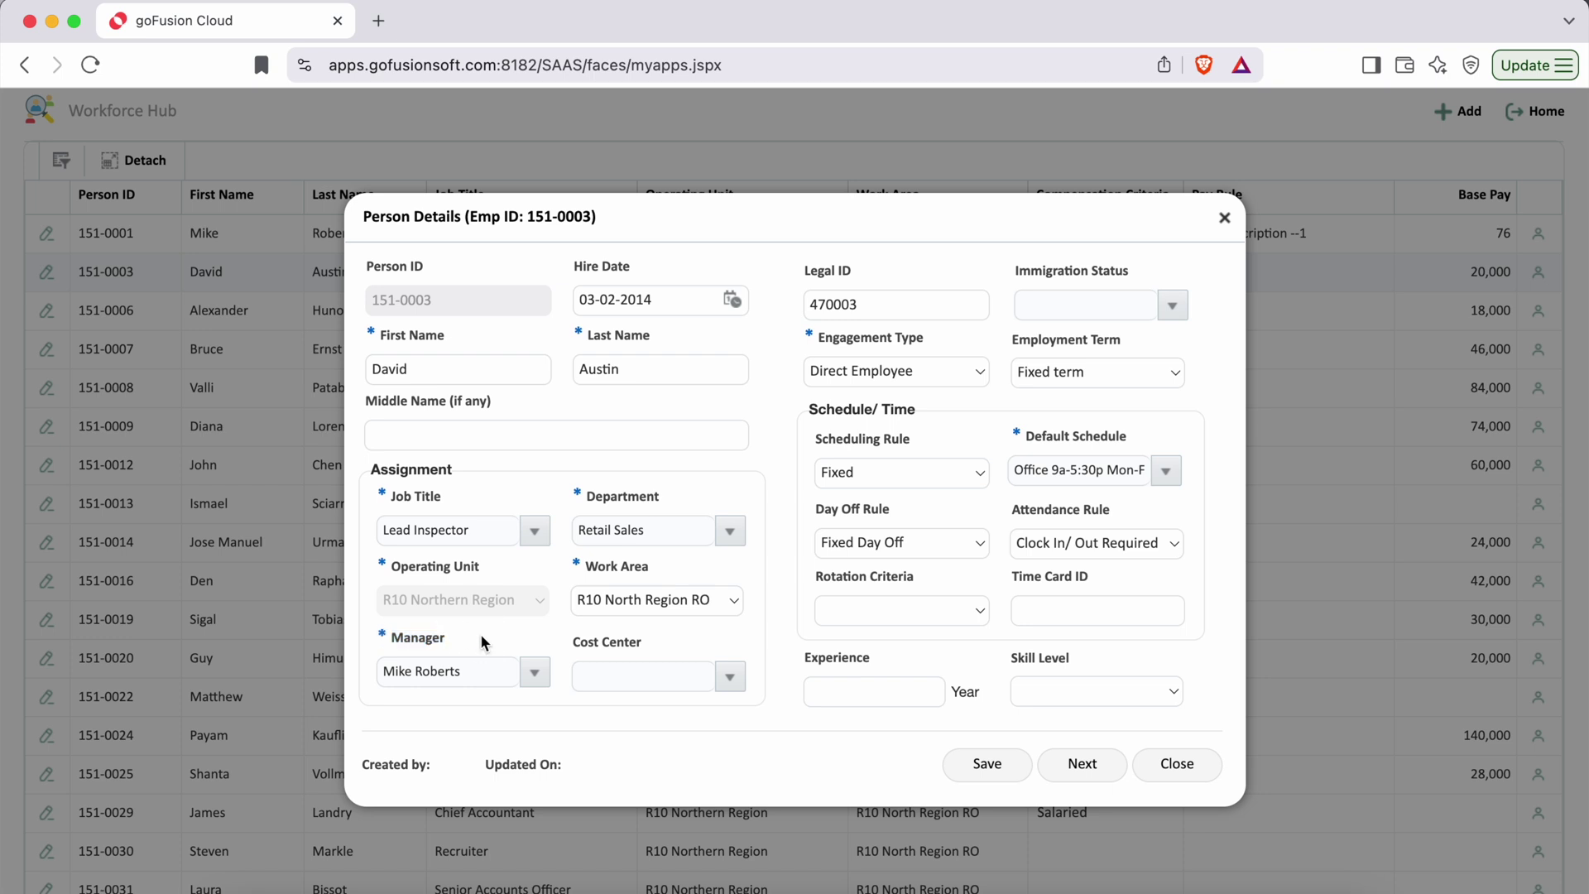
{"action": "left_click_drag", "start_coordinate": [573, 652], "coordinate": [651, 650]}
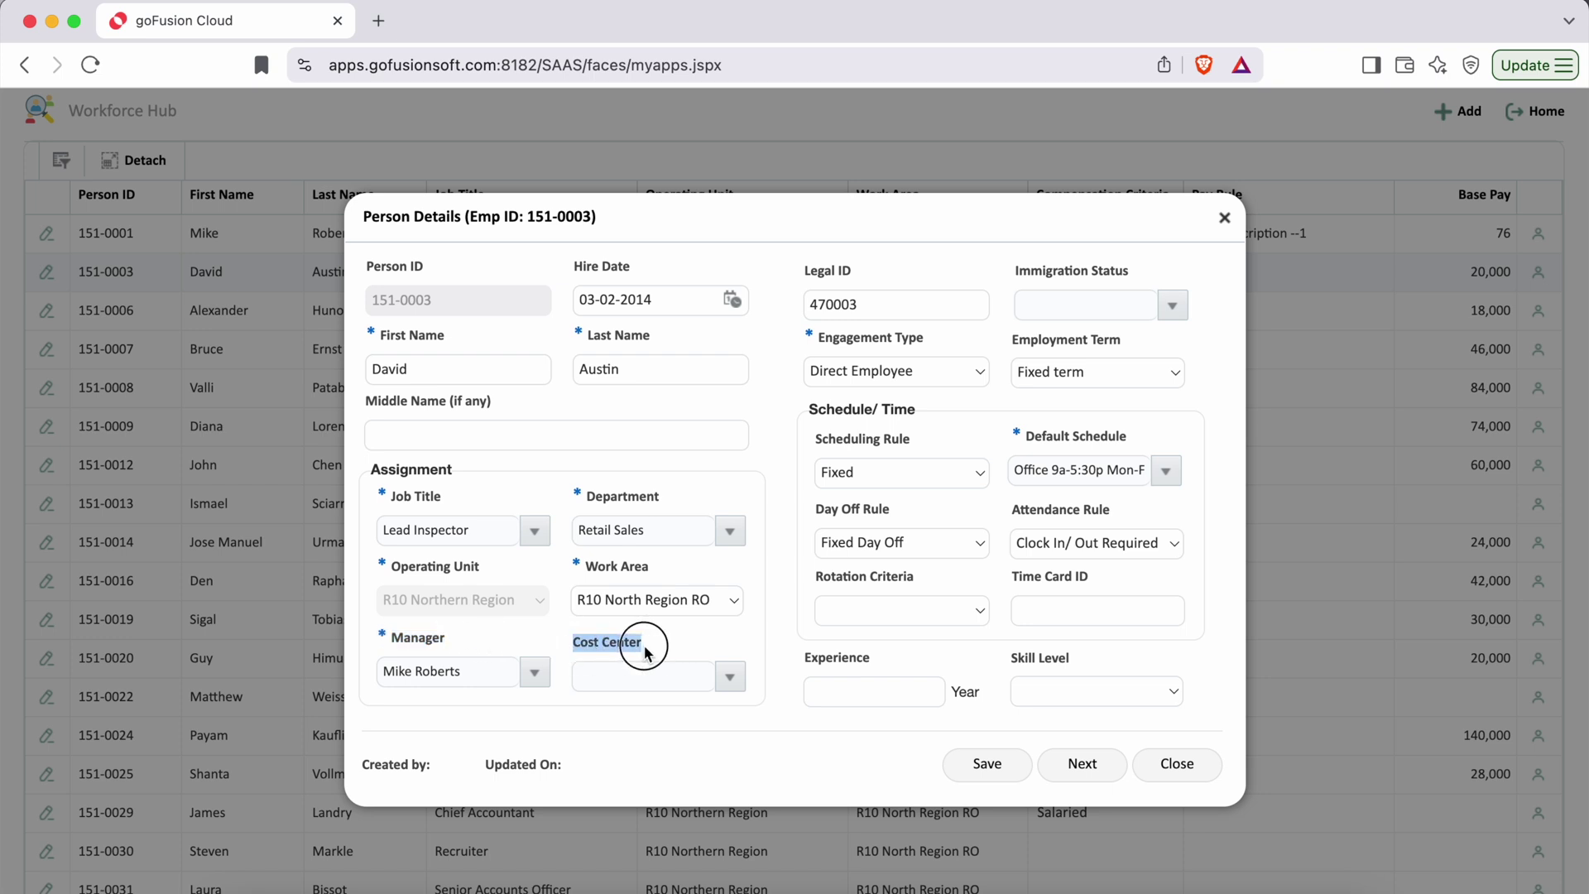
Examine the Legal ID and Immigration Status fields and the available options for Engagement Type and Employment Term.
{"action": "left_click", "coordinate": [880, 267]}
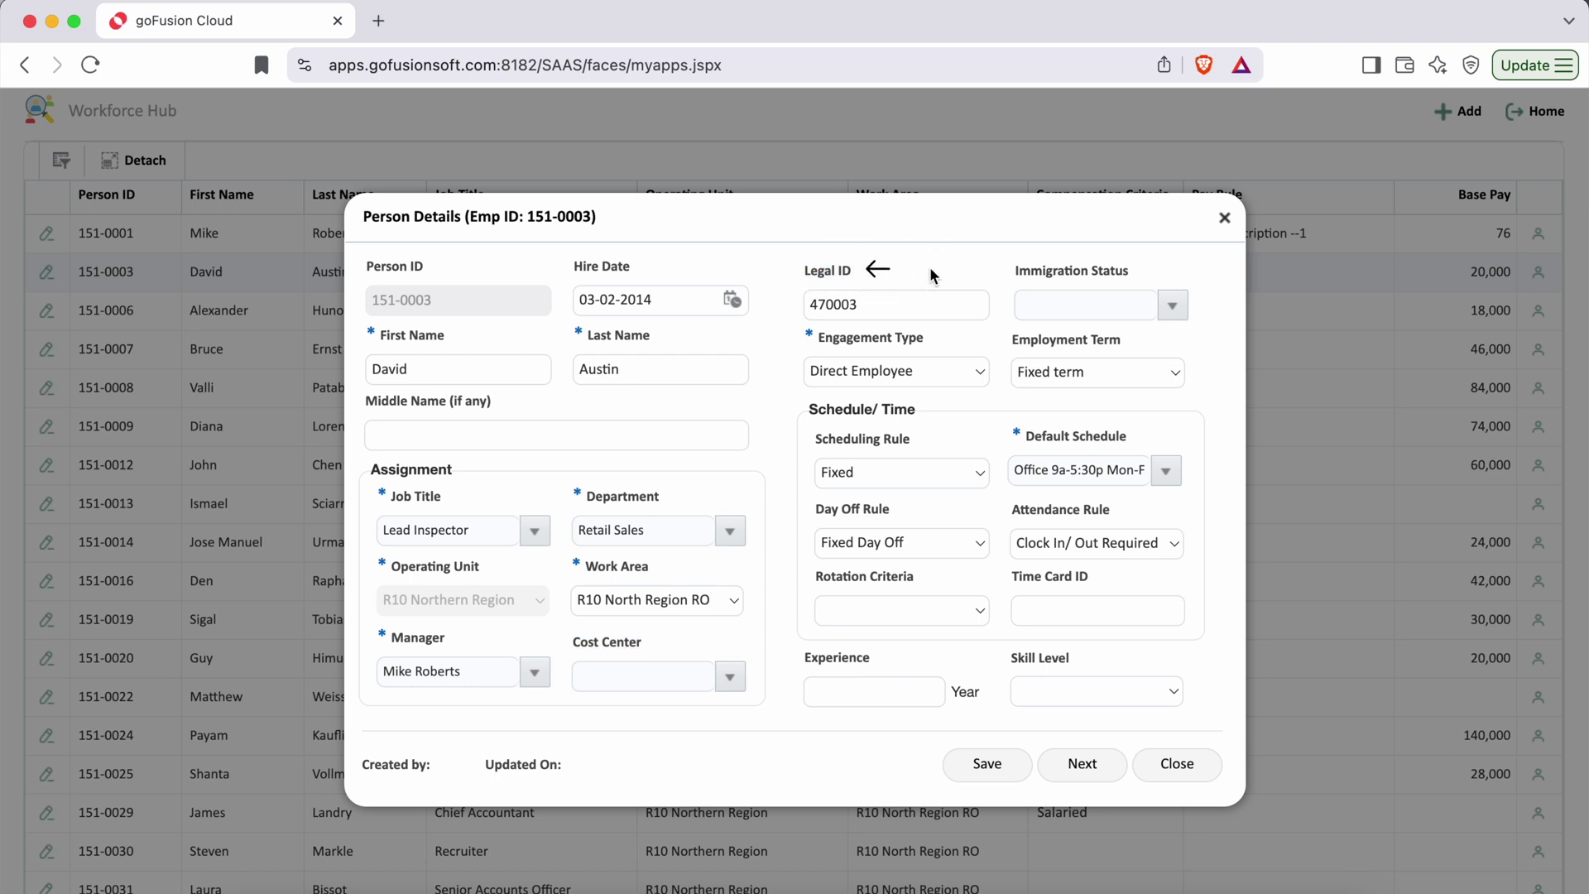
{"action": "left_click_drag", "start_coordinate": [1019, 274], "coordinate": [1137, 279]}
{"action": "left_click", "coordinate": [1177, 276]}
{"action": "left_click_drag", "start_coordinate": [823, 342], "coordinate": [949, 336]}
{"action": "left_click", "coordinate": [974, 374]}
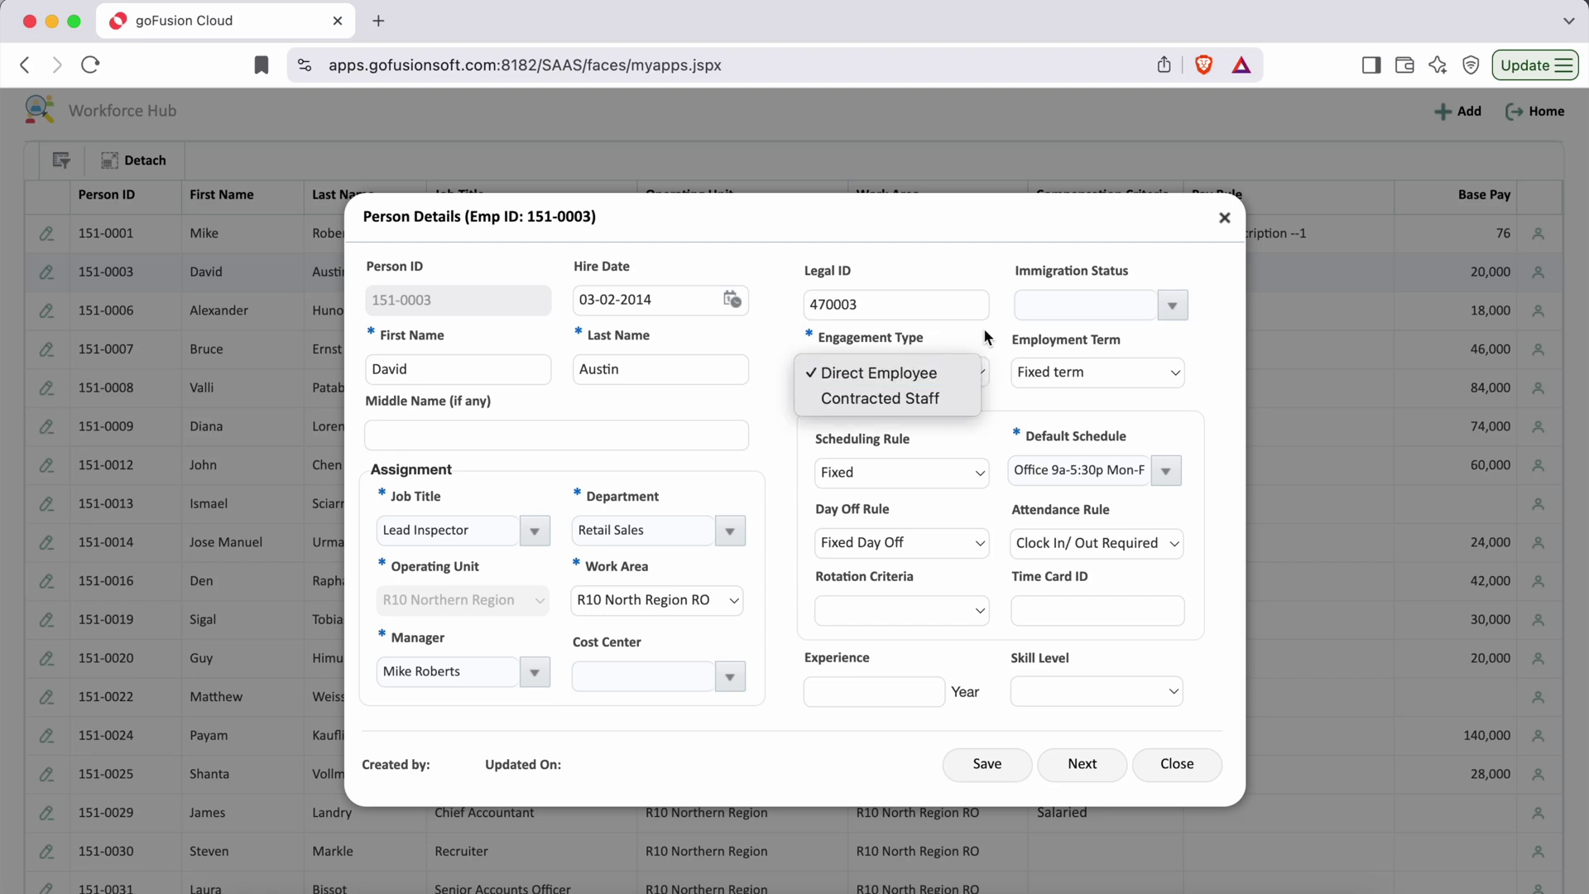
{"action": "left_click", "coordinate": [997, 344]}
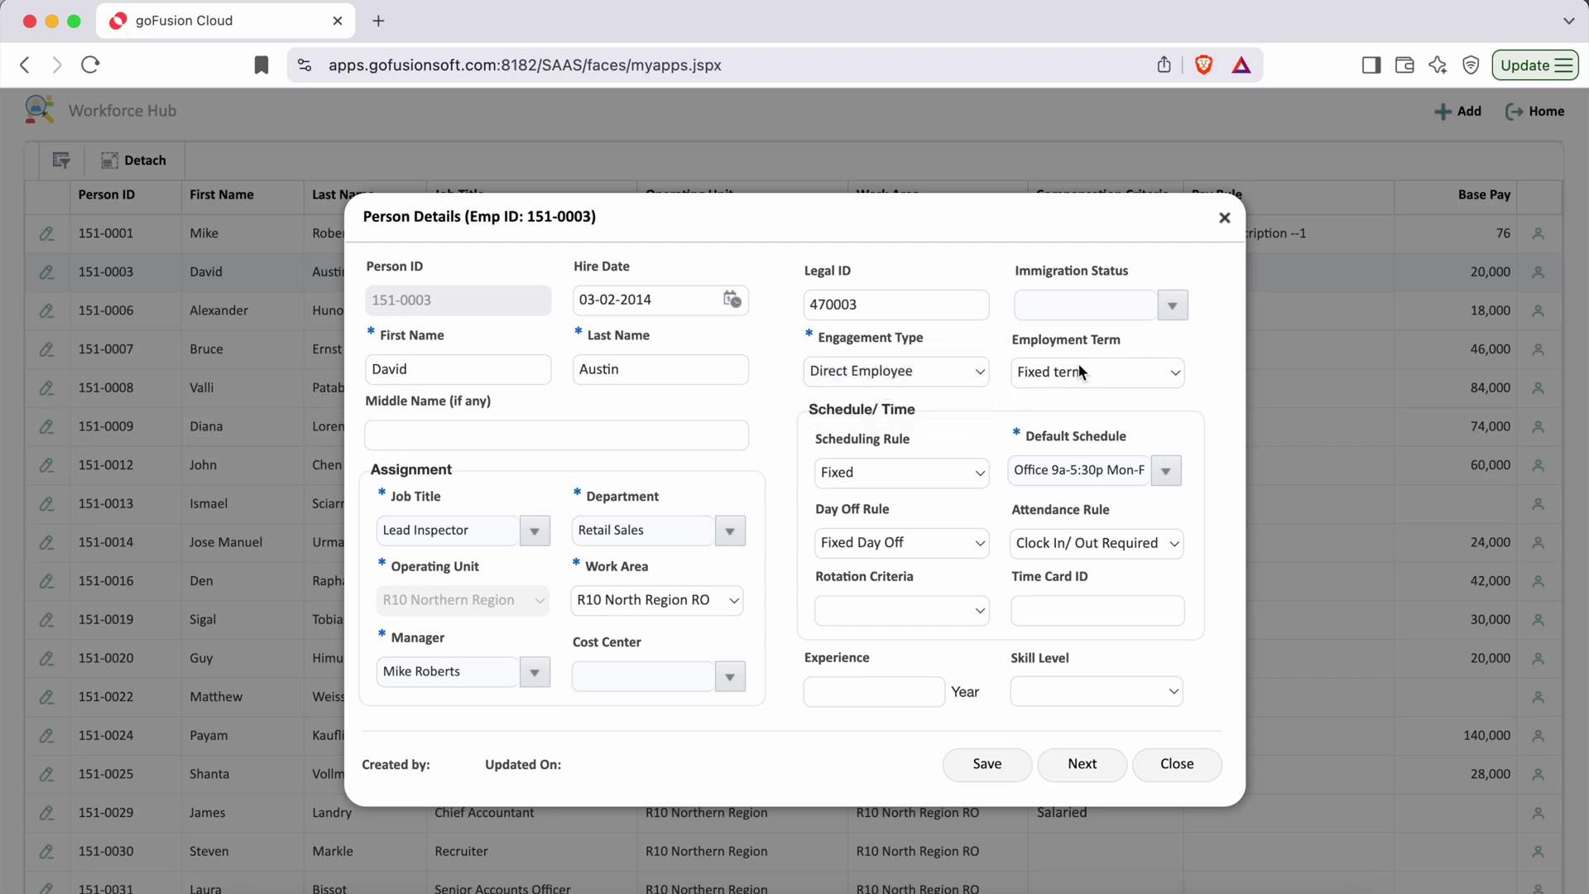
{"action": "triple_click", "coordinate": [1130, 339]}
{"action": "left_click", "coordinate": [1169, 374]}
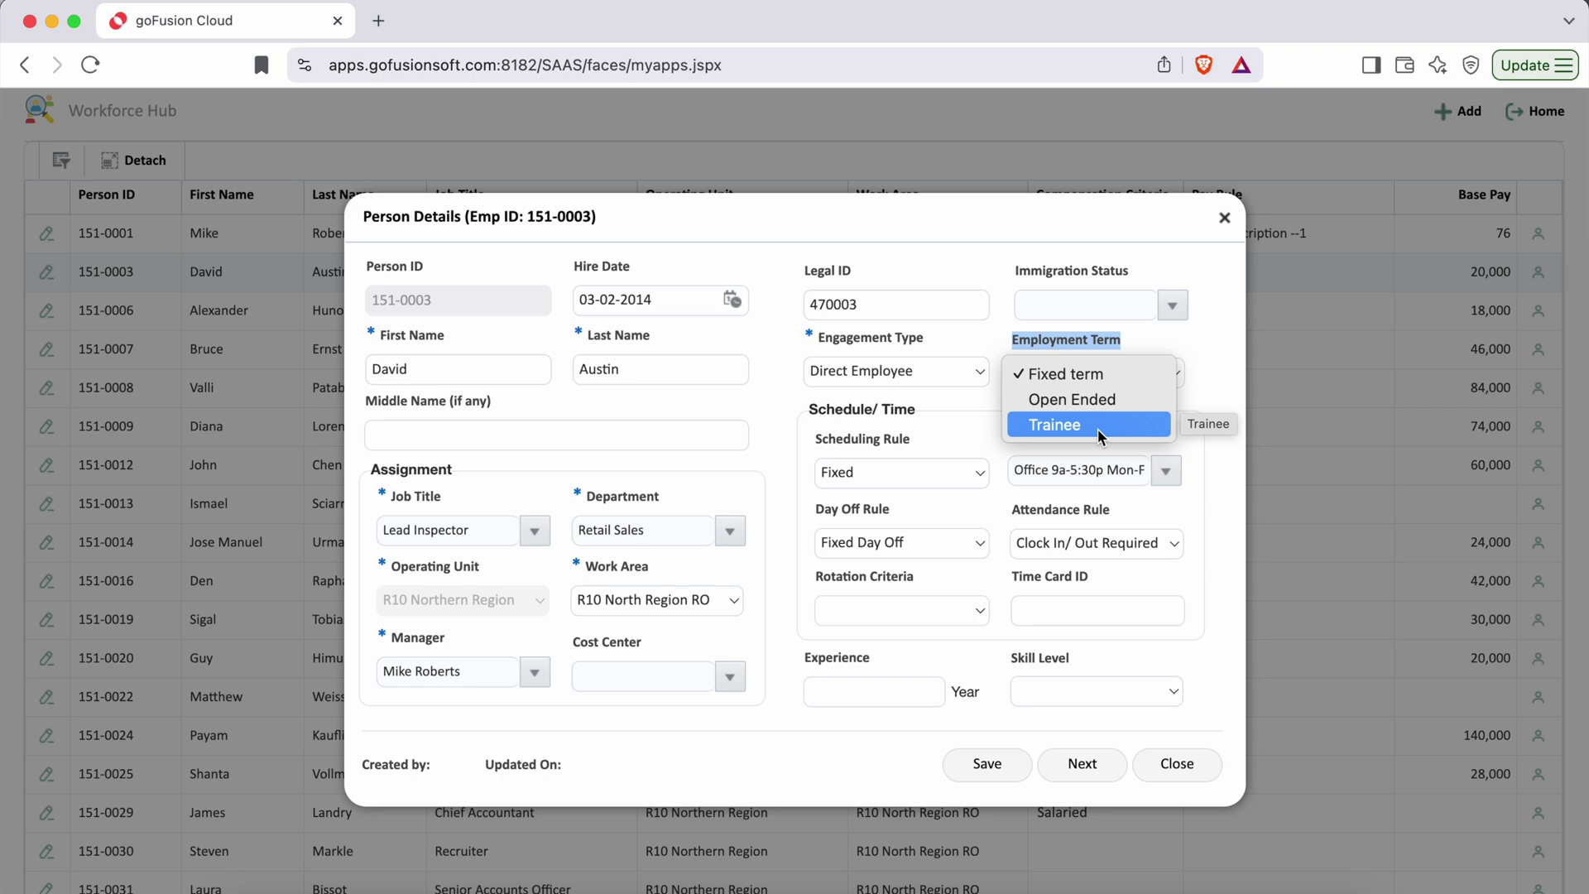
{"action": "left_click", "coordinate": [1222, 358]}
Examine the Scheduling Rule options and the Default Schedule field in the Schedule/Time section.
{"action": "left_click_drag", "start_coordinate": [810, 407], "coordinate": [917, 415]}
{"action": "left_click", "coordinate": [960, 416]}
{"action": "left_click_drag", "start_coordinate": [822, 445], "coordinate": [908, 436]}
{"action": "left_click", "coordinate": [896, 475]}
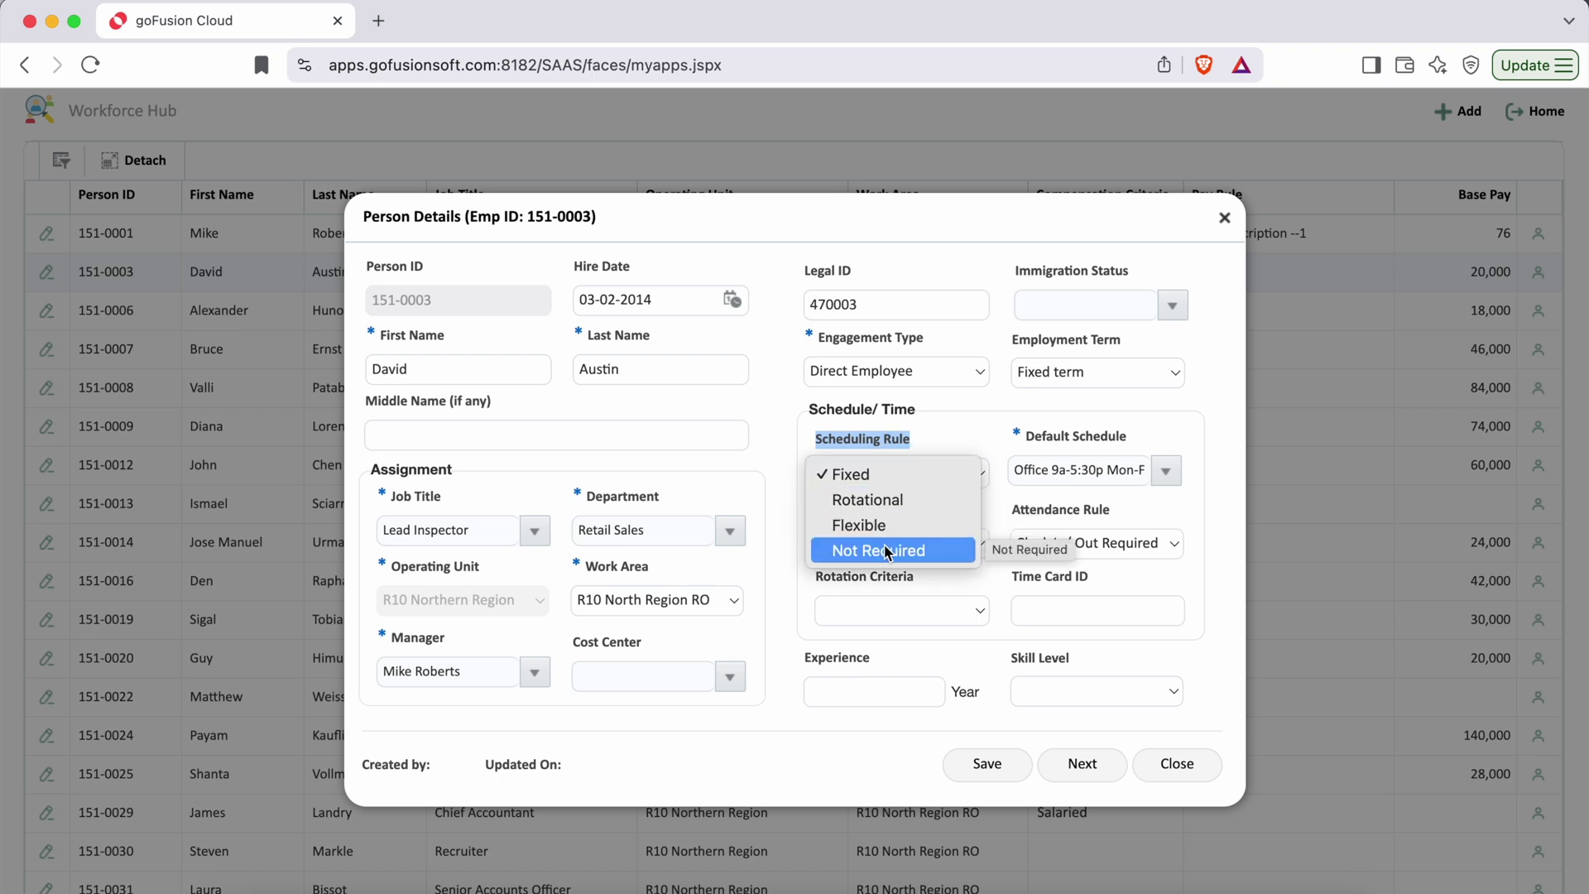
{"action": "left_click", "coordinate": [960, 423]}
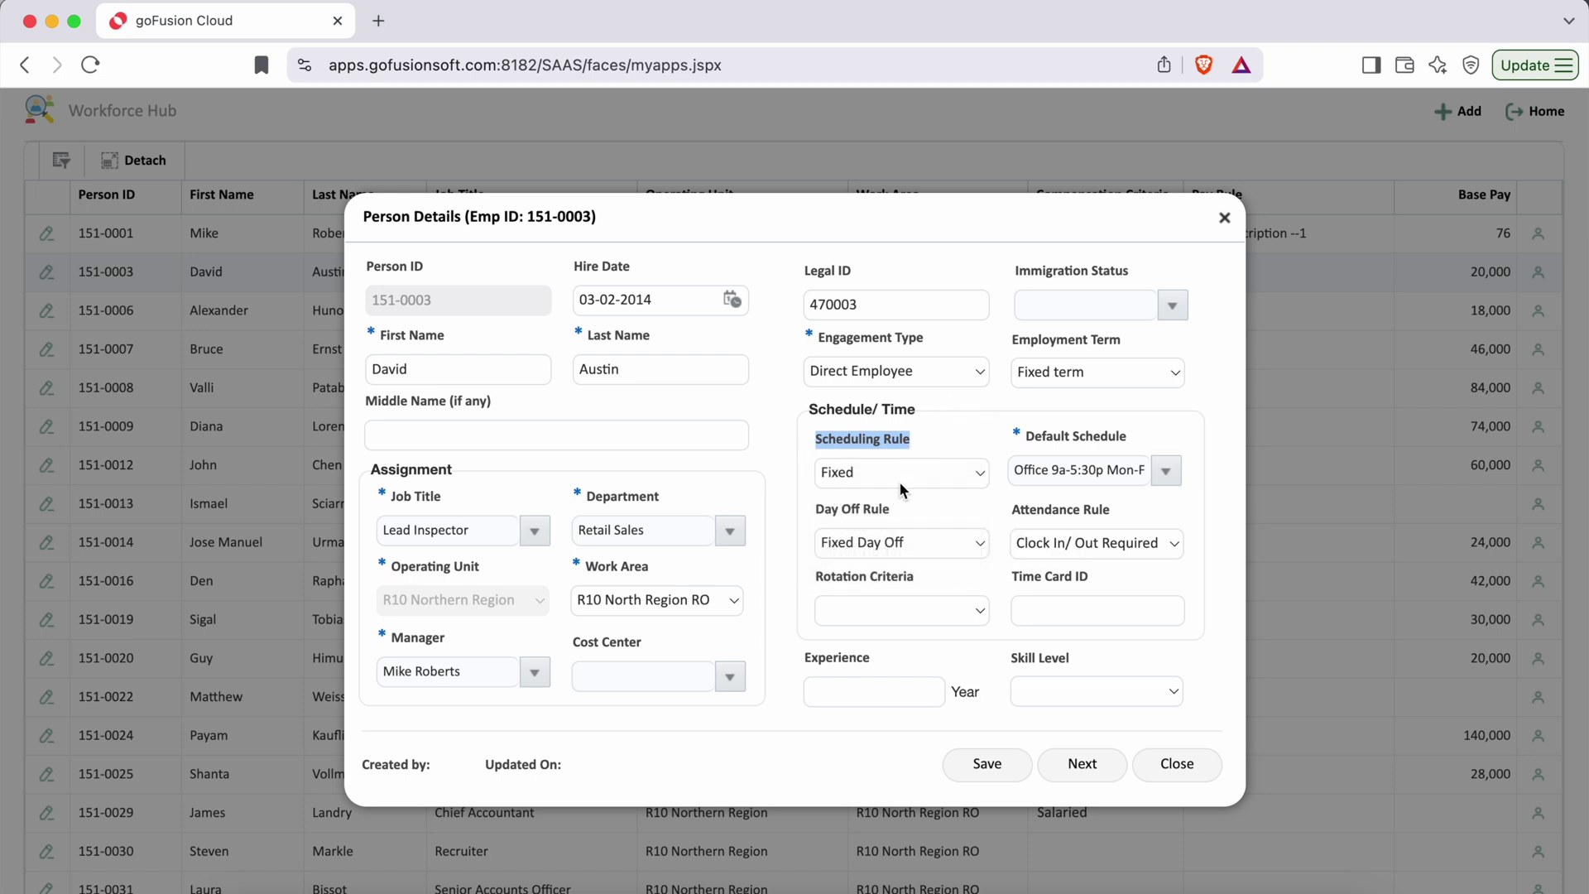
{"action": "left_click_drag", "start_coordinate": [1011, 436], "coordinate": [1134, 441]}
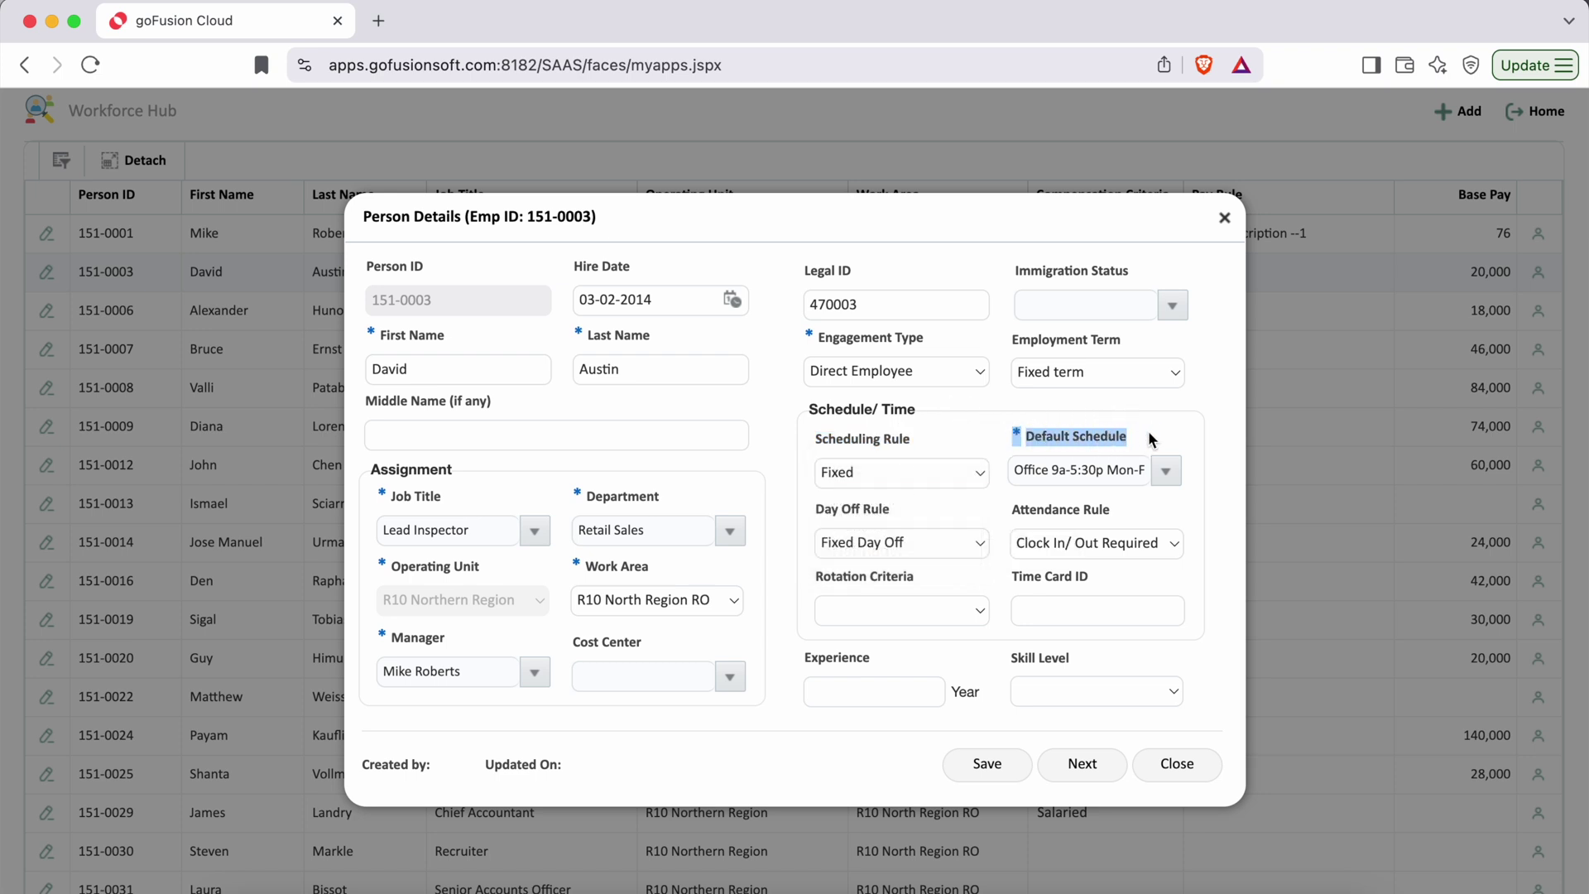
{"action": "left_click", "coordinate": [1159, 429]}
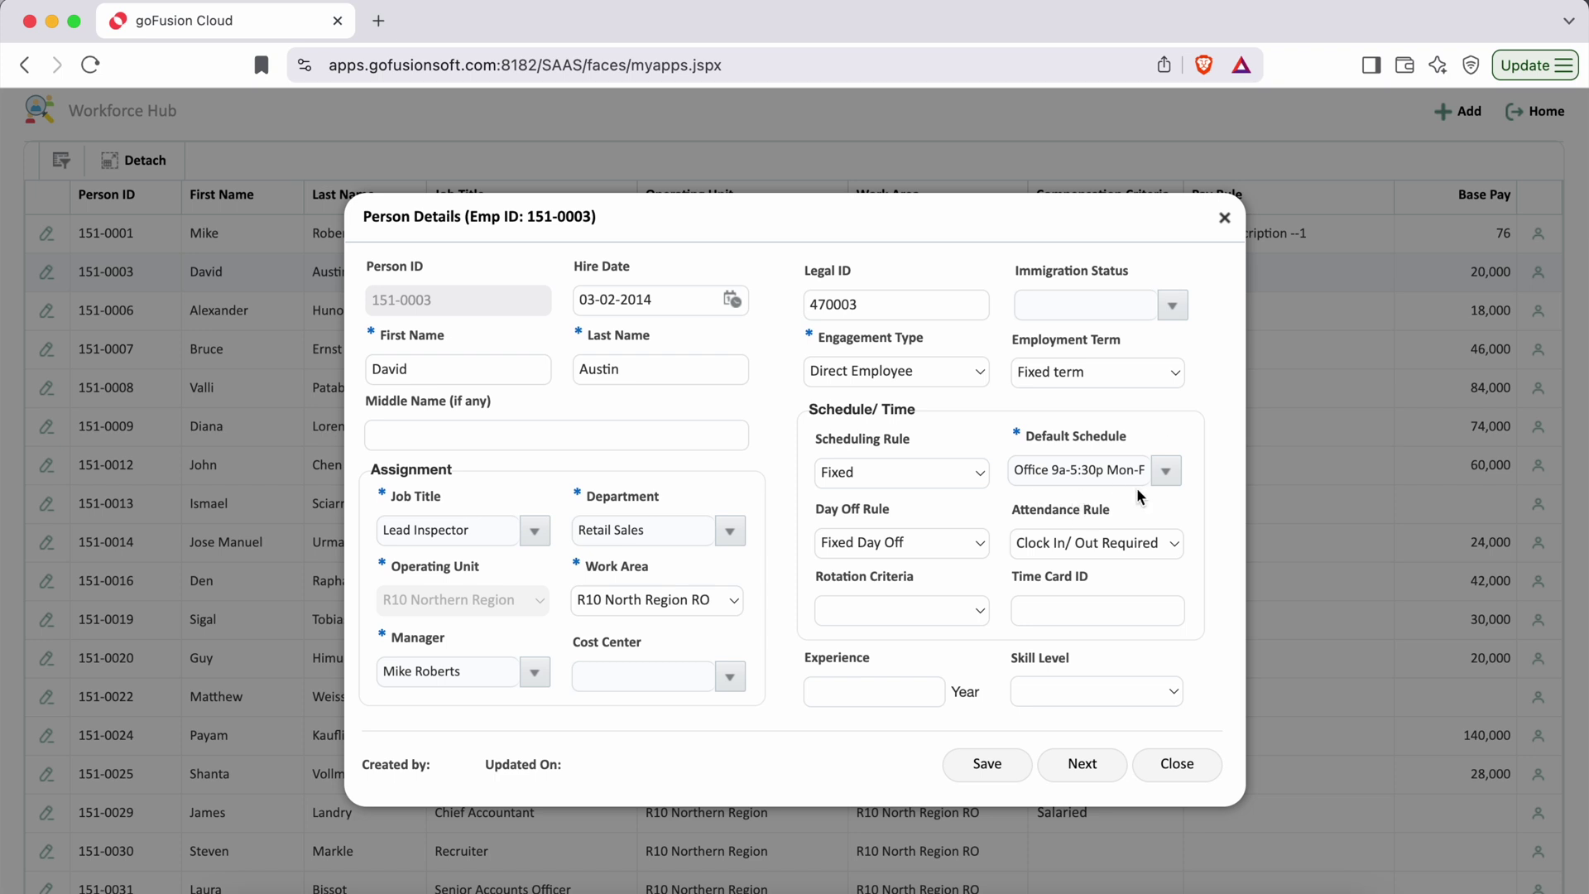
Examine the Day Off Rule and Attendance Rule options alongside the Default Schedule field.
{"action": "left_click_drag", "start_coordinate": [816, 509], "coordinate": [892, 511]}
{"action": "left_click", "coordinate": [953, 541]}
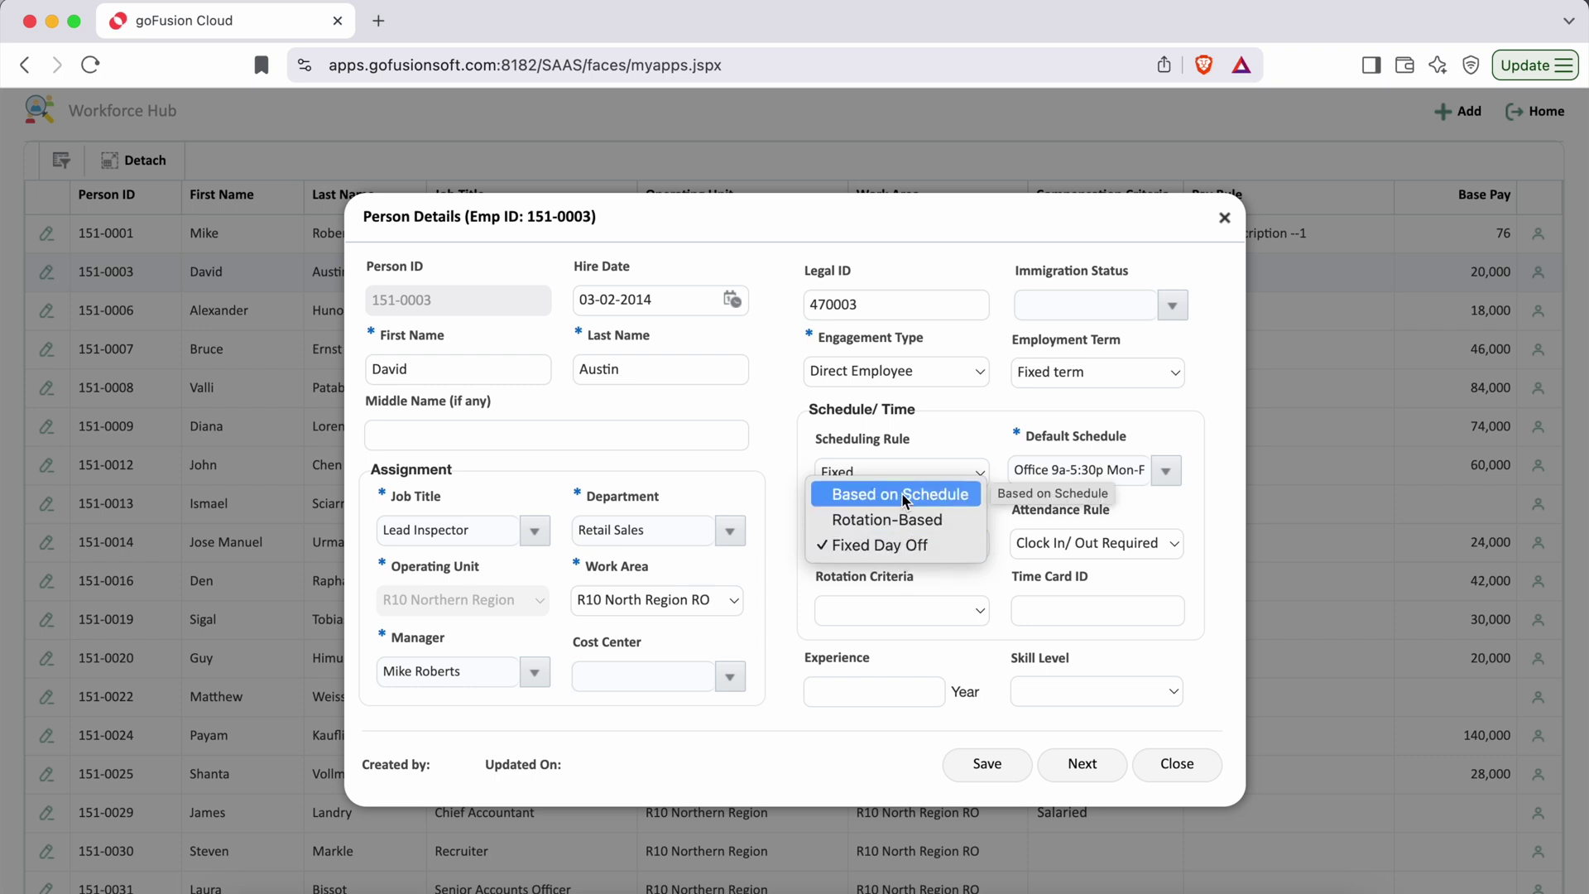
{"action": "left_click", "coordinate": [1097, 433]}
{"action": "triple_click", "coordinate": [1113, 433]}
{"action": "left_click", "coordinate": [1184, 428]}
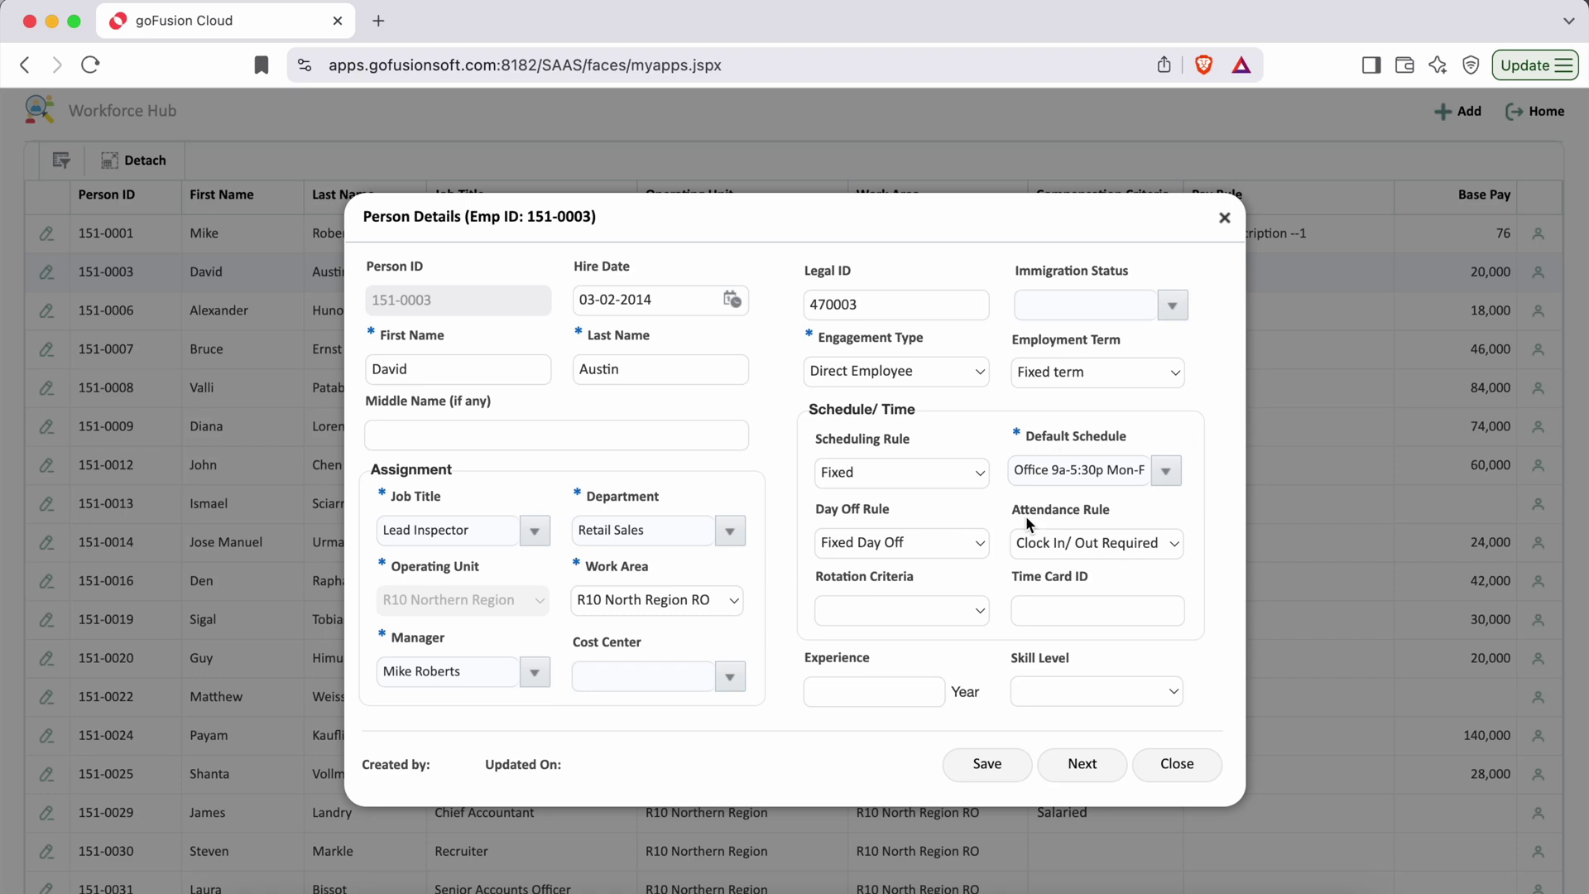
{"action": "left_click", "coordinate": [1174, 544]}
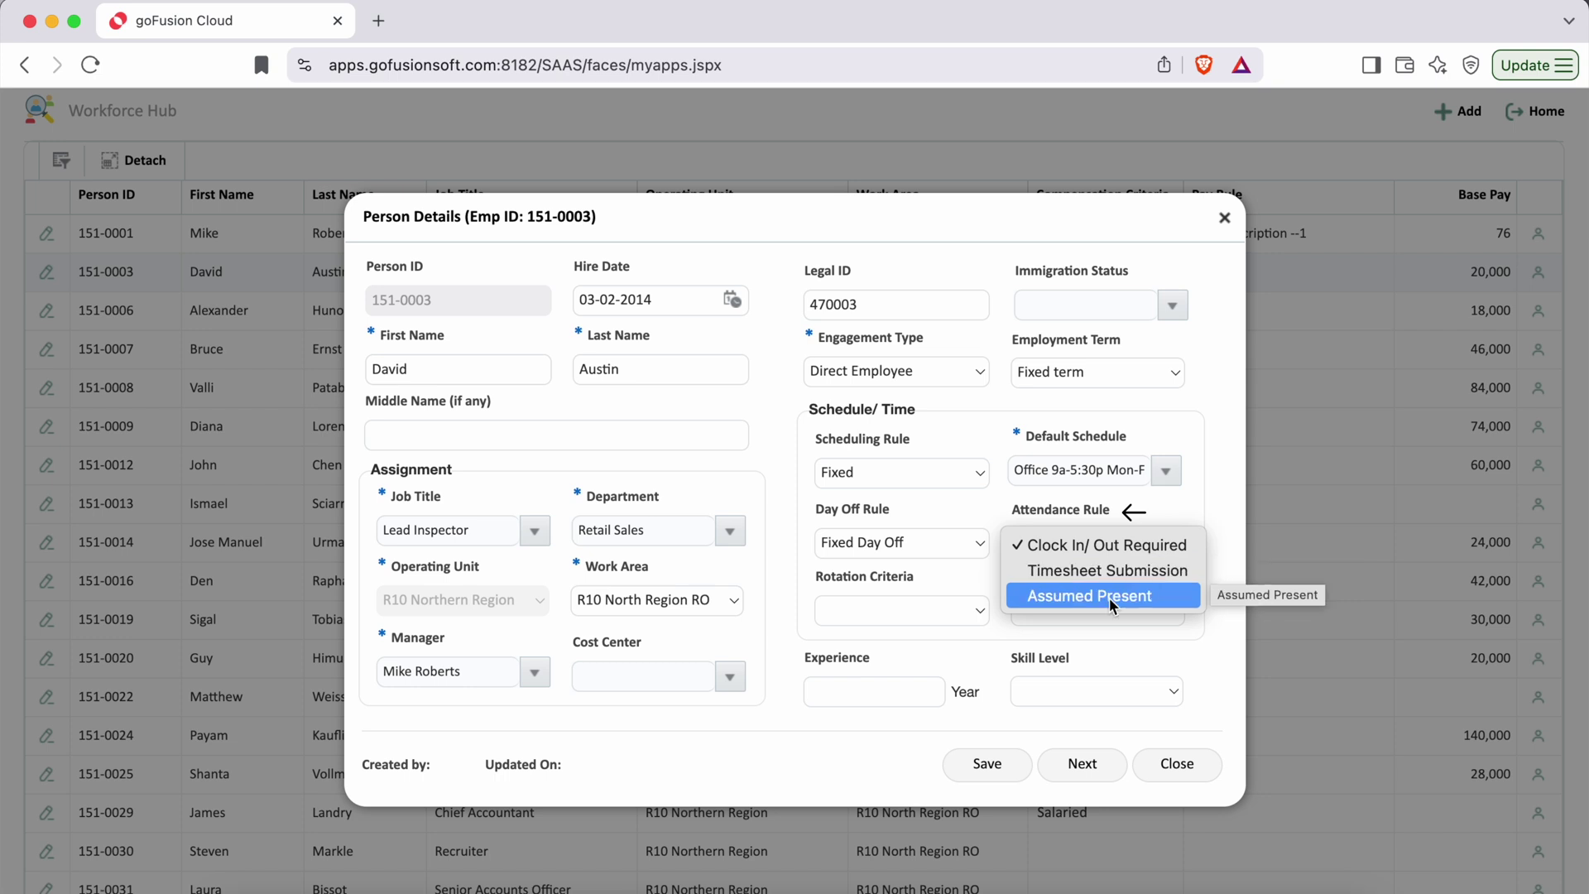
{"action": "left_click", "coordinate": [1198, 497]}
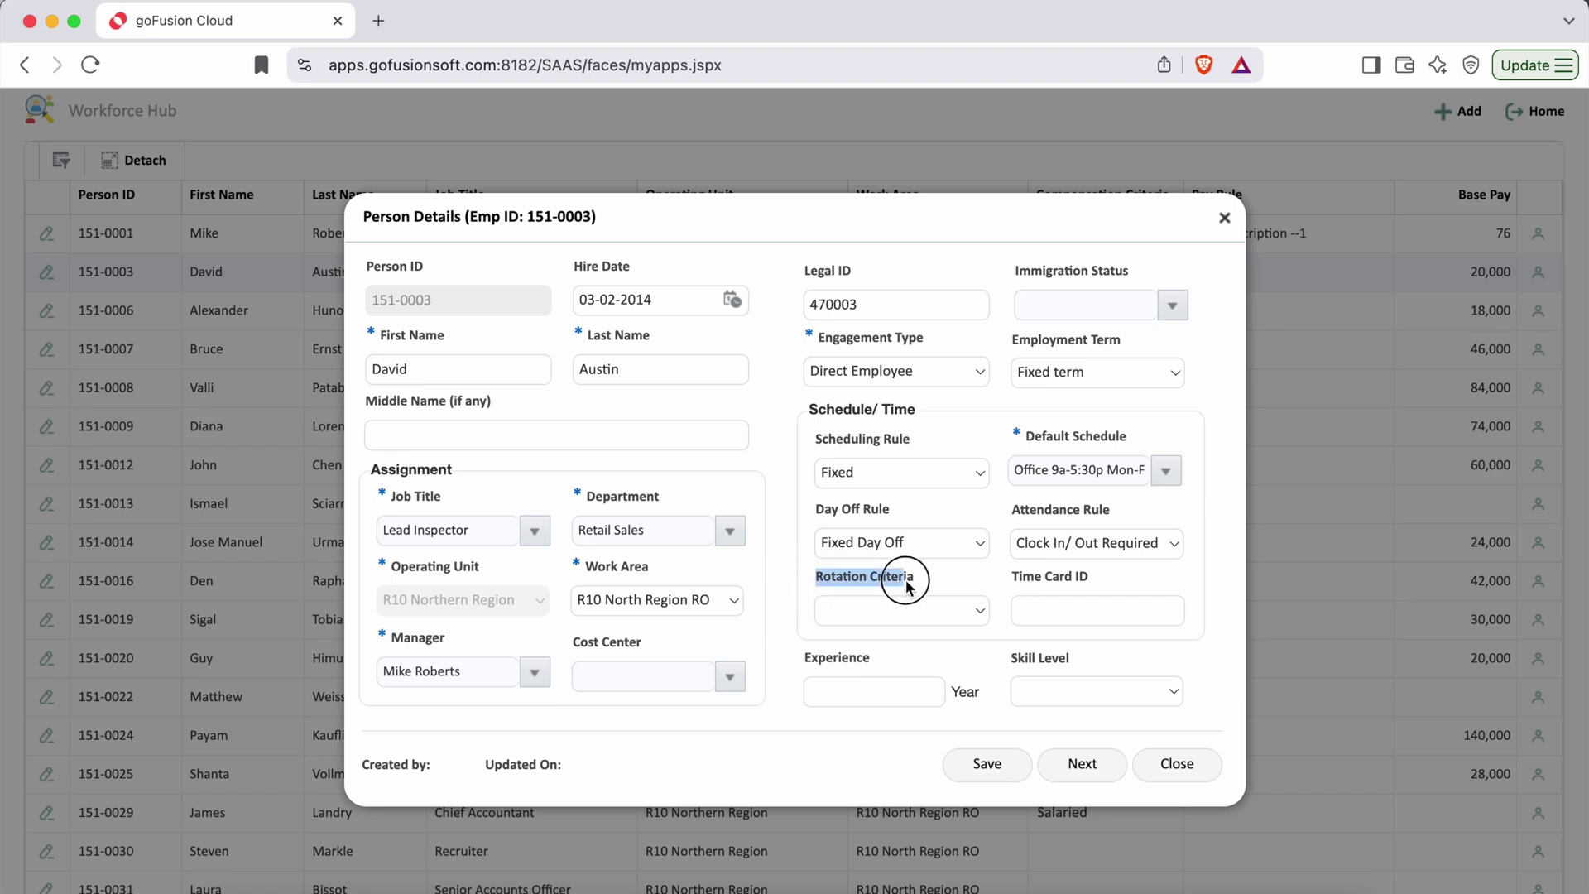
Set the Rotation Criteria to Not Applicable and check the Time Card ID field.
{"action": "left_click", "coordinate": [965, 613]}
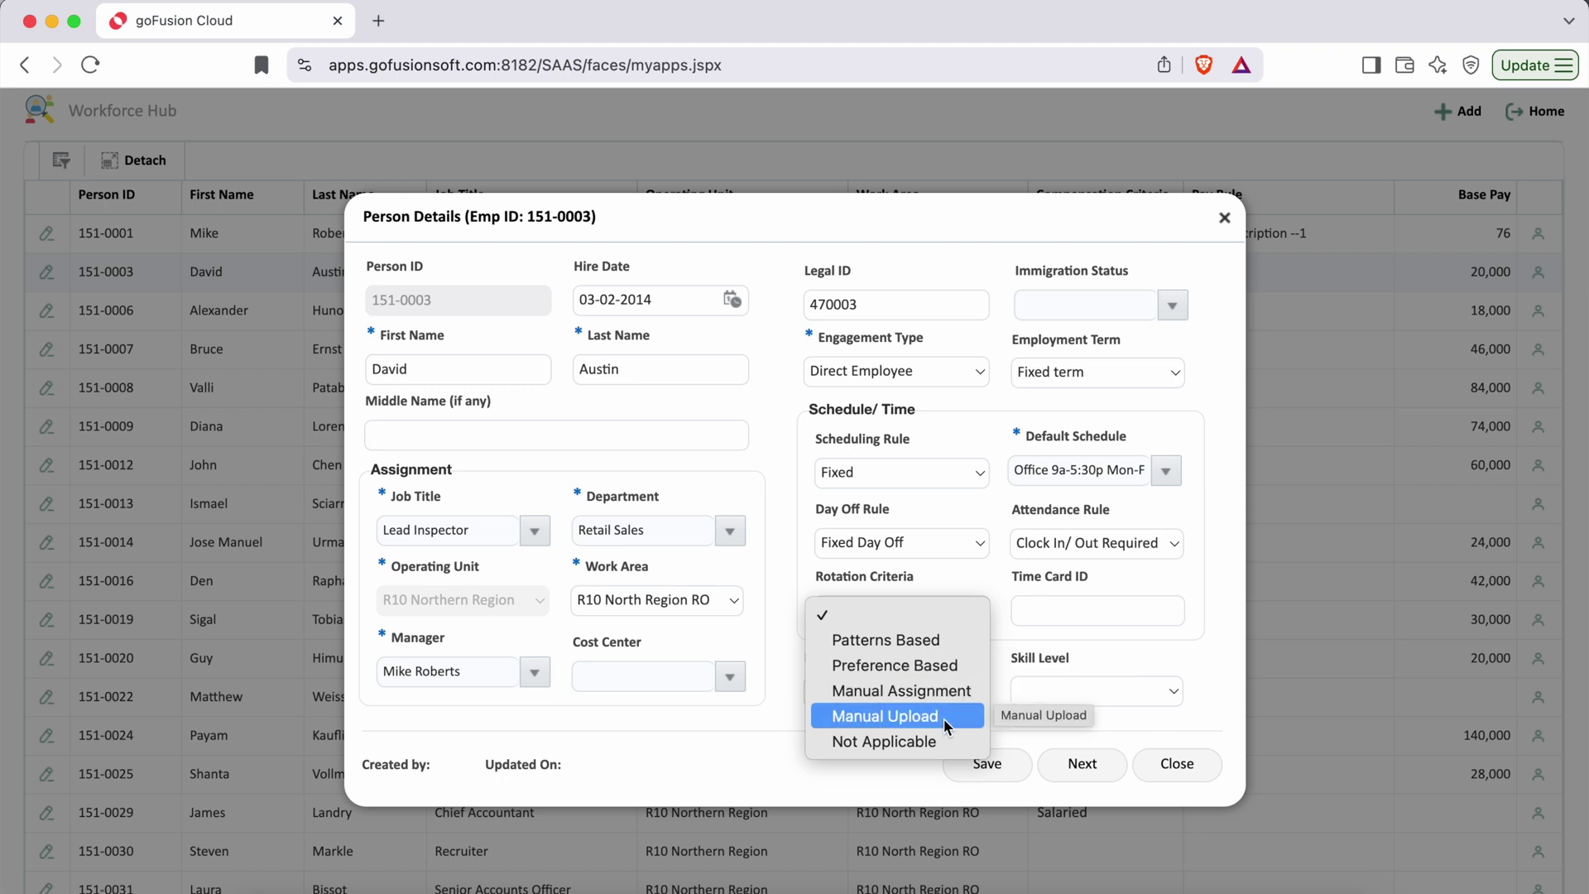
{"action": "left_click", "coordinate": [902, 768]}
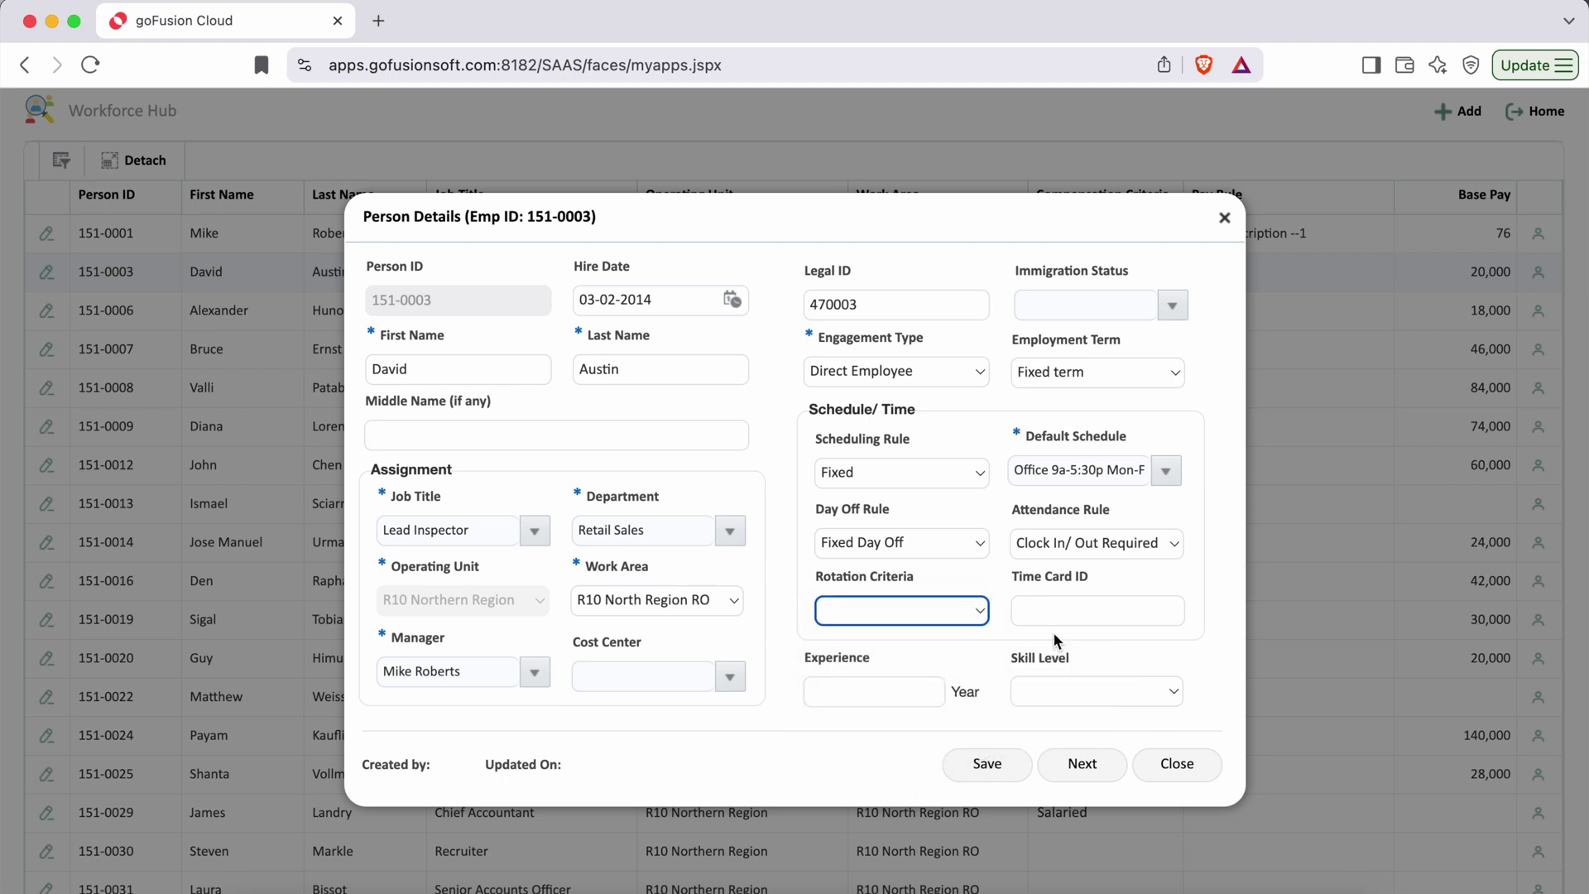
{"action": "left_click", "coordinate": [976, 611]}
{"action": "left_click", "coordinate": [920, 743]}
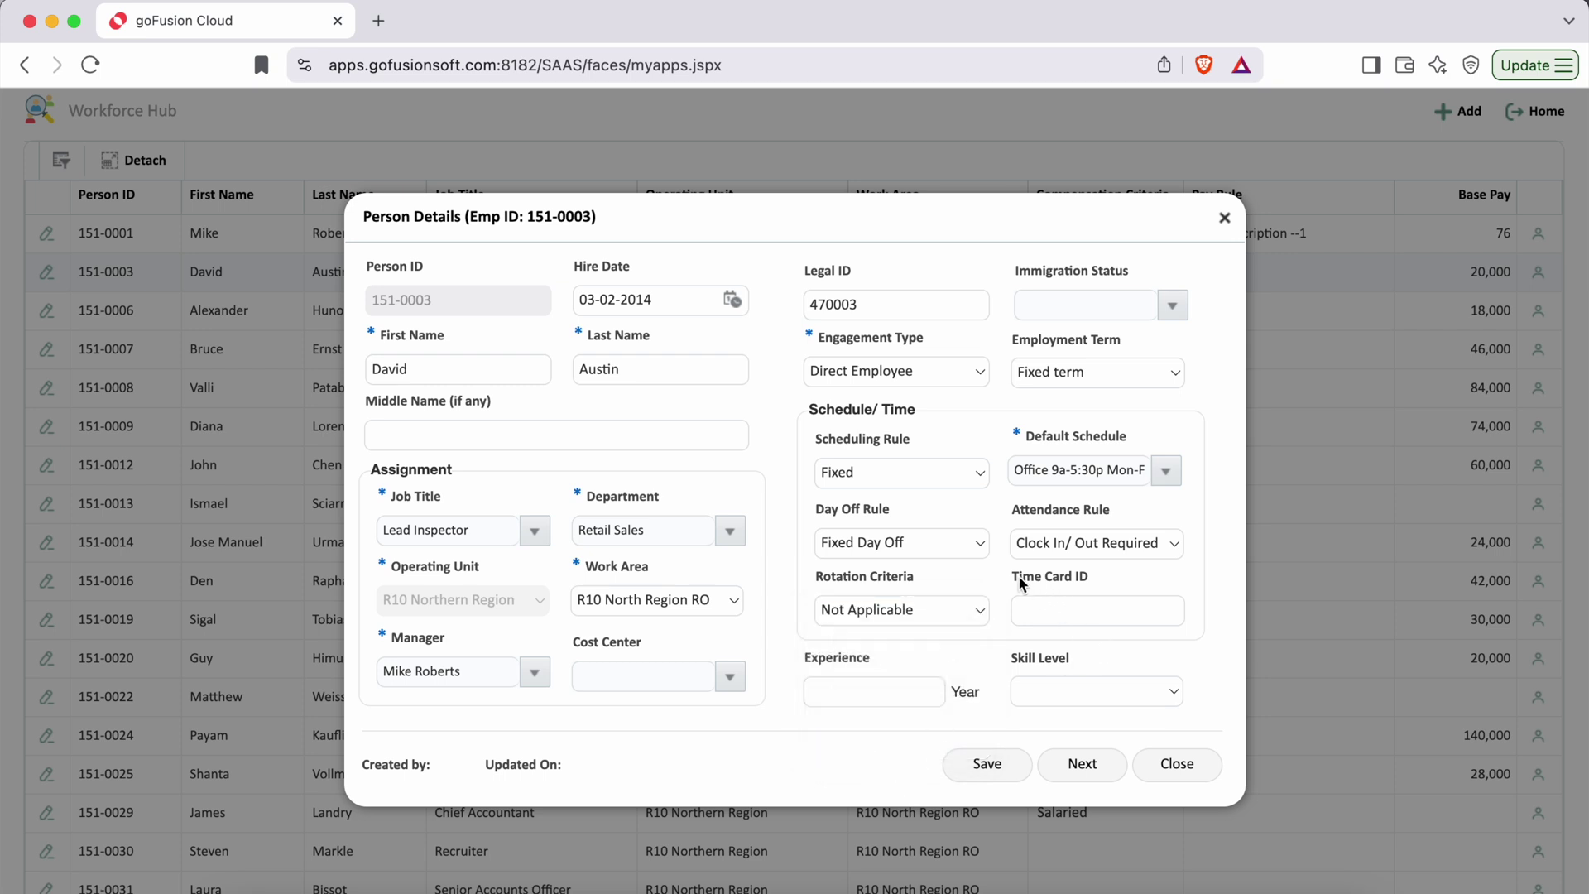
{"action": "left_click_drag", "start_coordinate": [1015, 573], "coordinate": [1085, 574]}
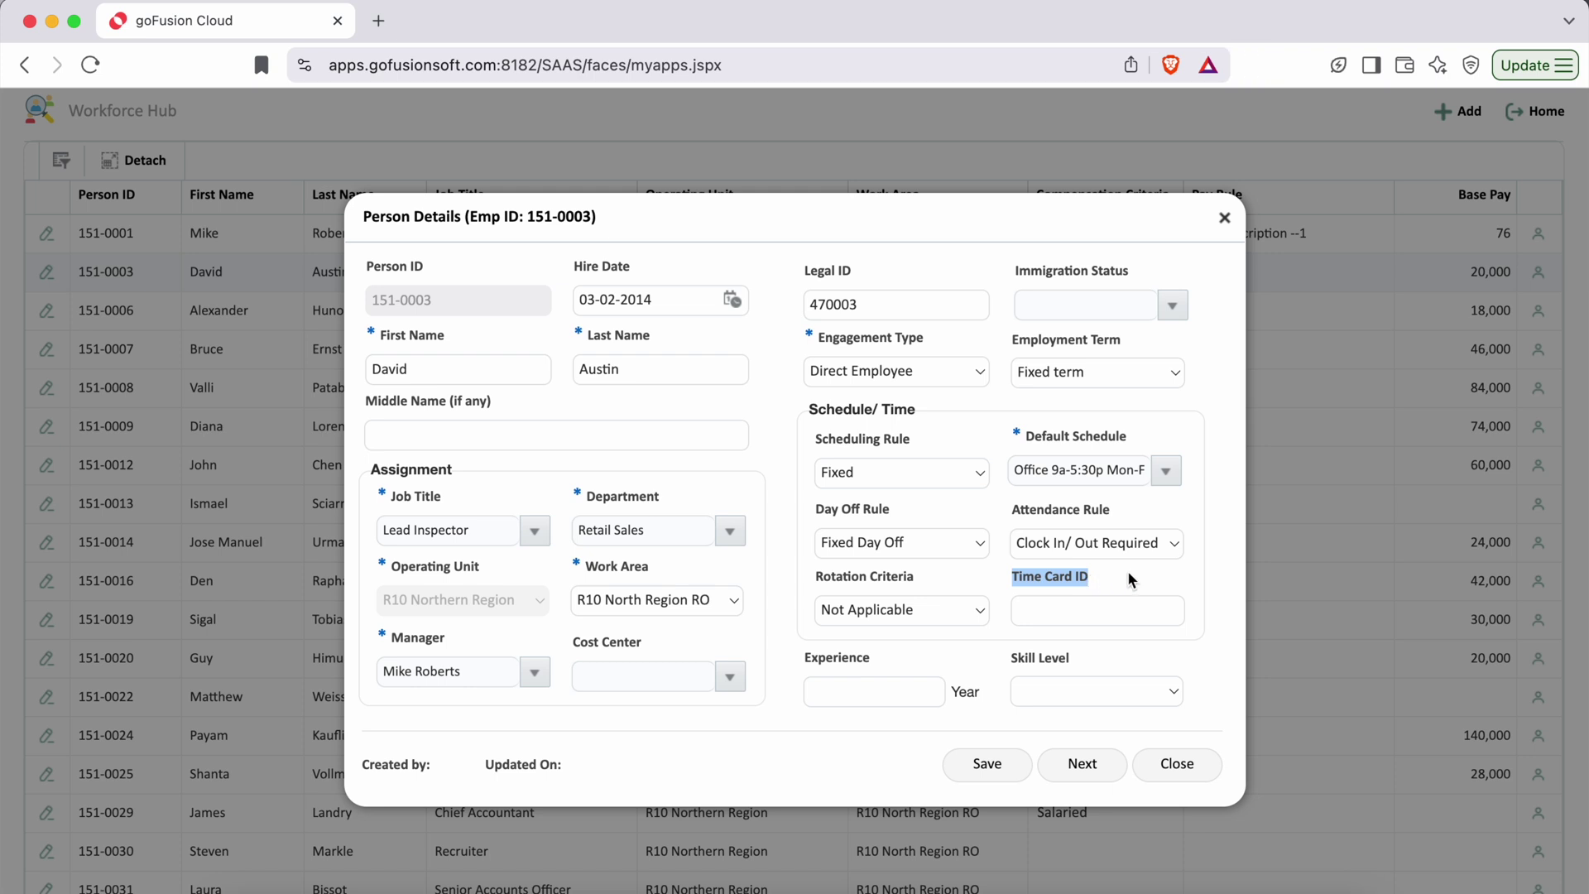
{"action": "left_click", "coordinate": [1128, 576]}
{"action": "left_click_drag", "start_coordinate": [1011, 578], "coordinate": [1091, 584]}
{"action": "left_click", "coordinate": [1160, 577]}
Look through the available skill levels and set the employee's Skill Level to Level 06.
{"action": "left_click_drag", "start_coordinate": [1013, 659], "coordinate": [1066, 660]}
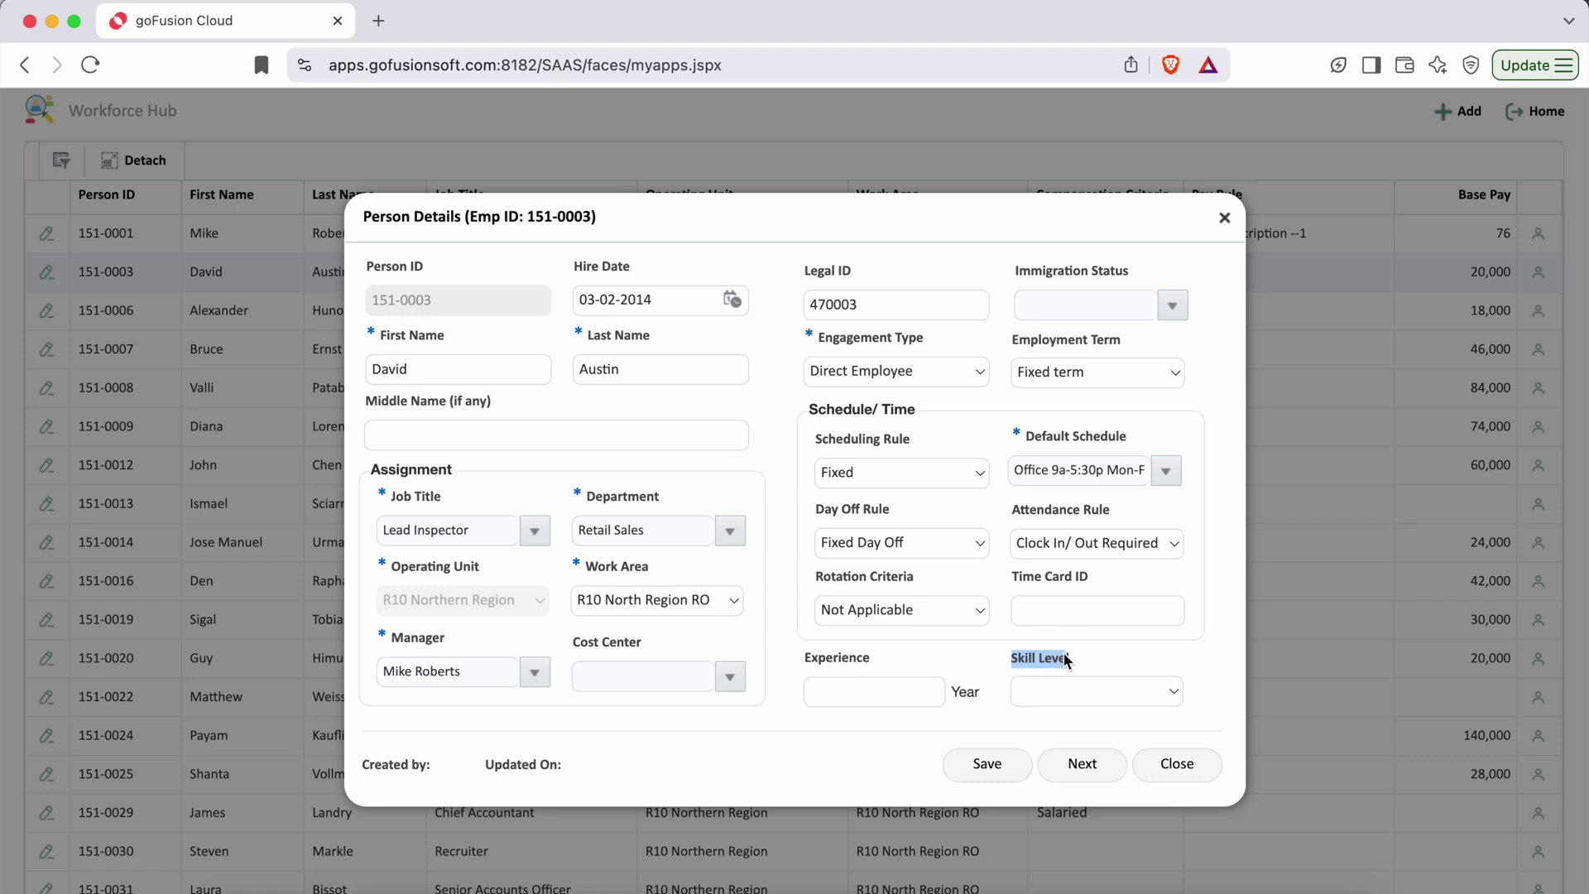
{"action": "left_click", "coordinate": [1140, 691]}
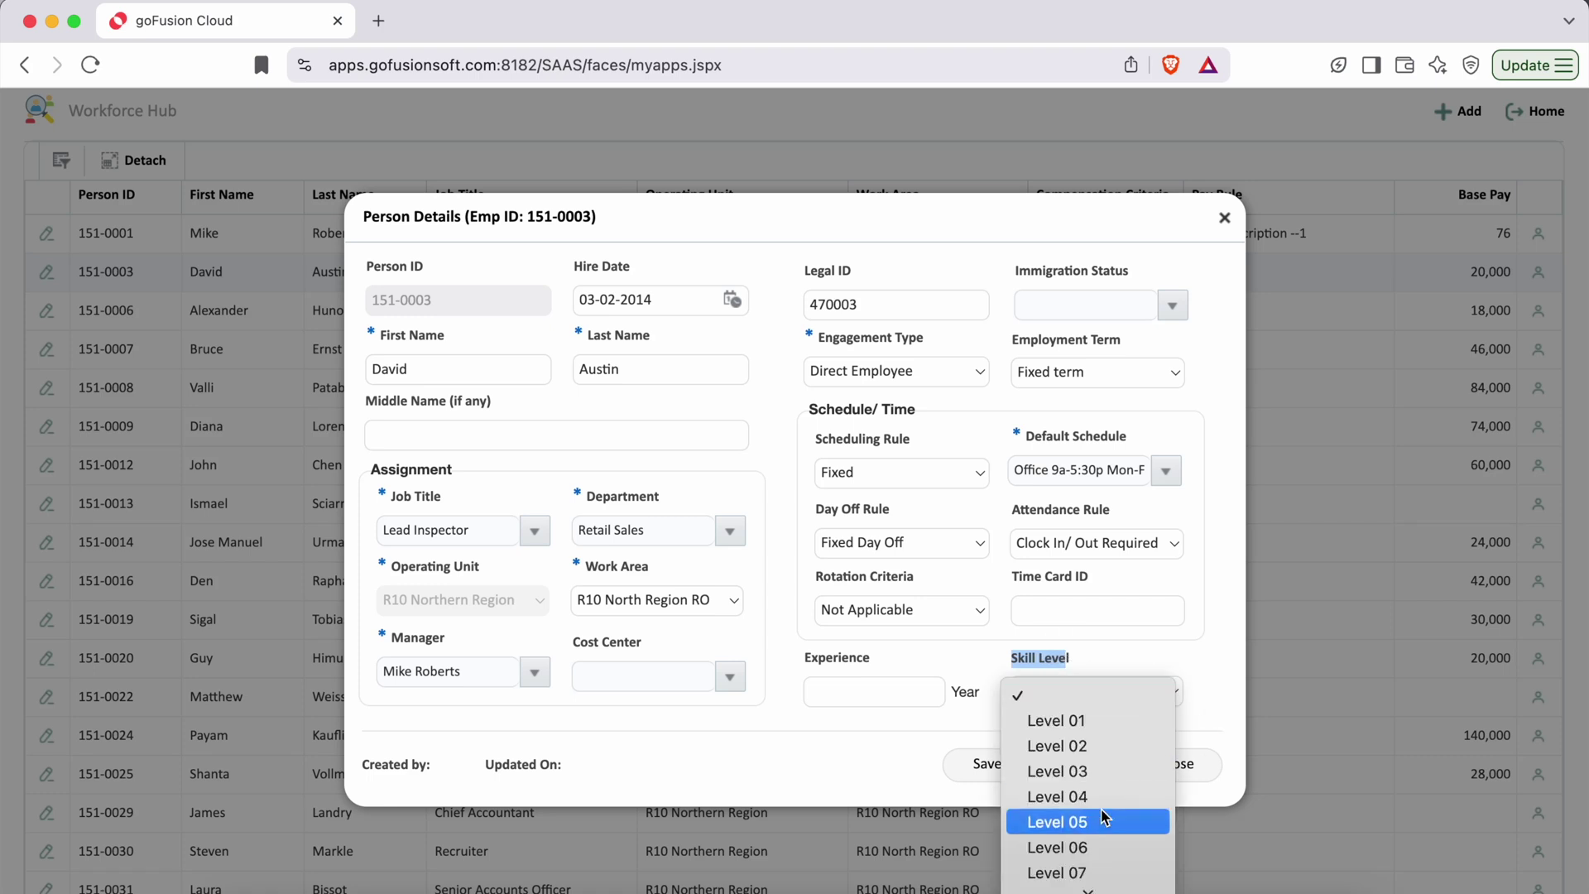
{"action": "scroll", "coordinate": [1100, 815], "scroll_direction": "down", "scroll_amount": 2}
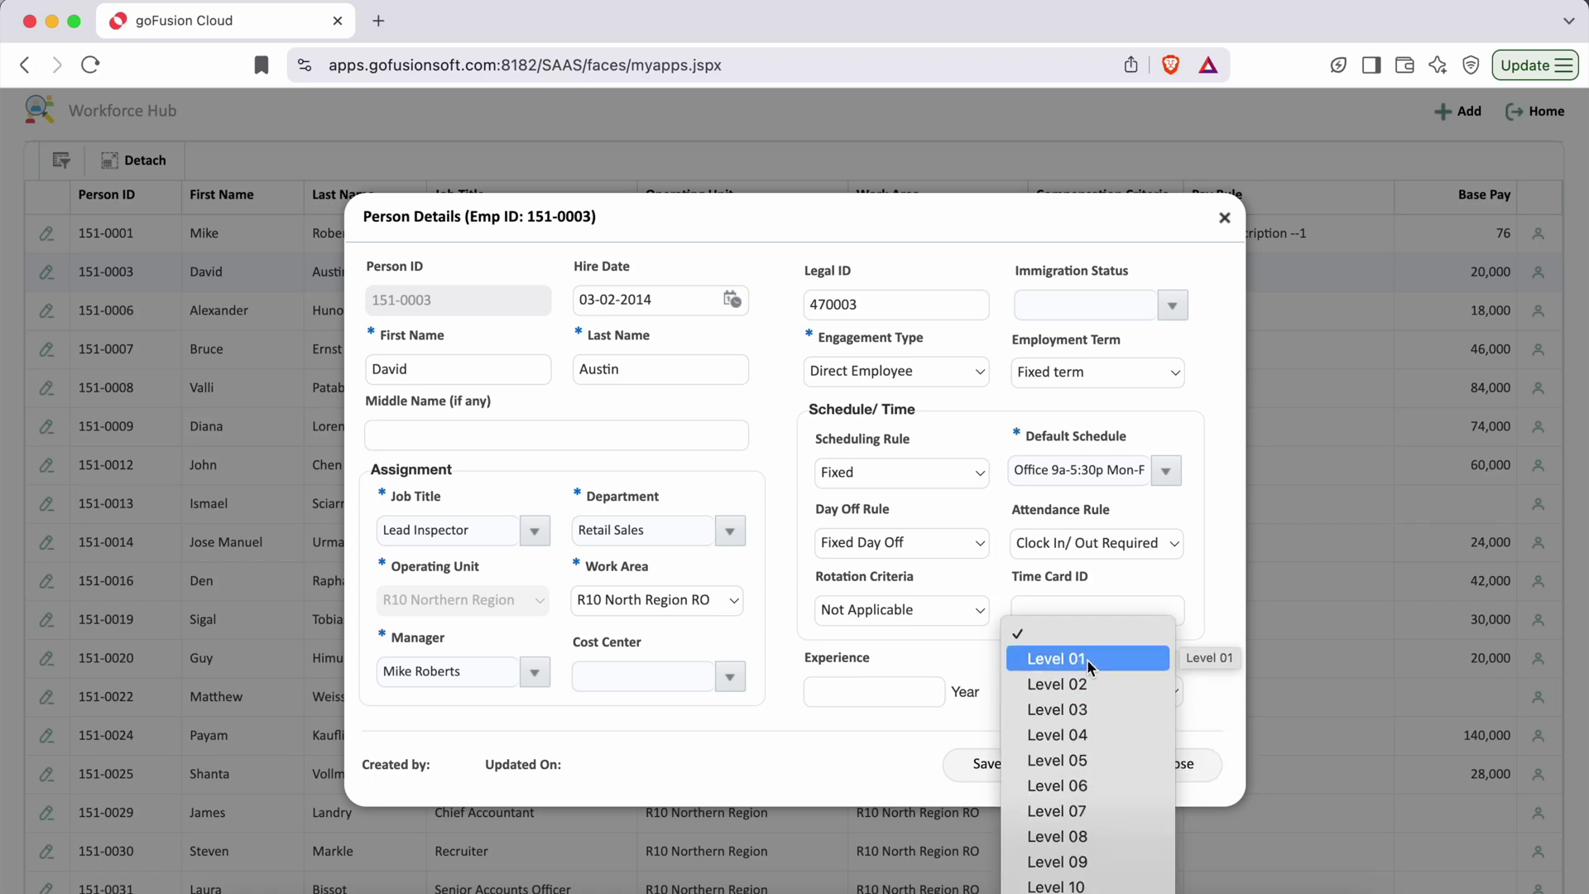
{"action": "left_click", "coordinate": [1216, 671]}
{"action": "left_click_drag", "start_coordinate": [490, 532], "coordinate": [313, 533]}
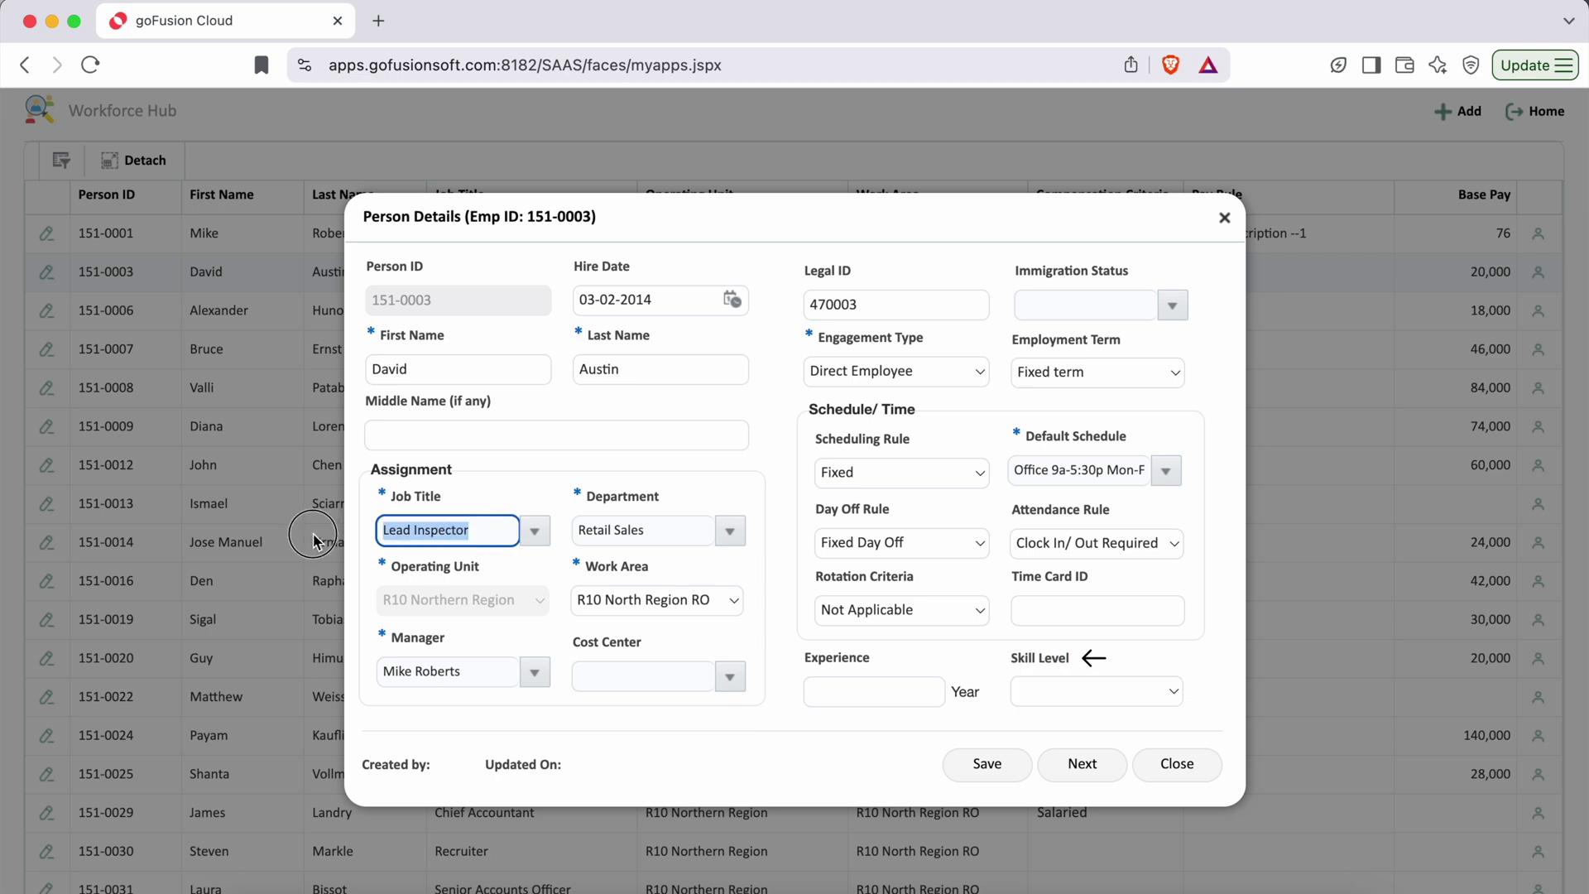
{"action": "left_click", "coordinate": [1073, 689]}
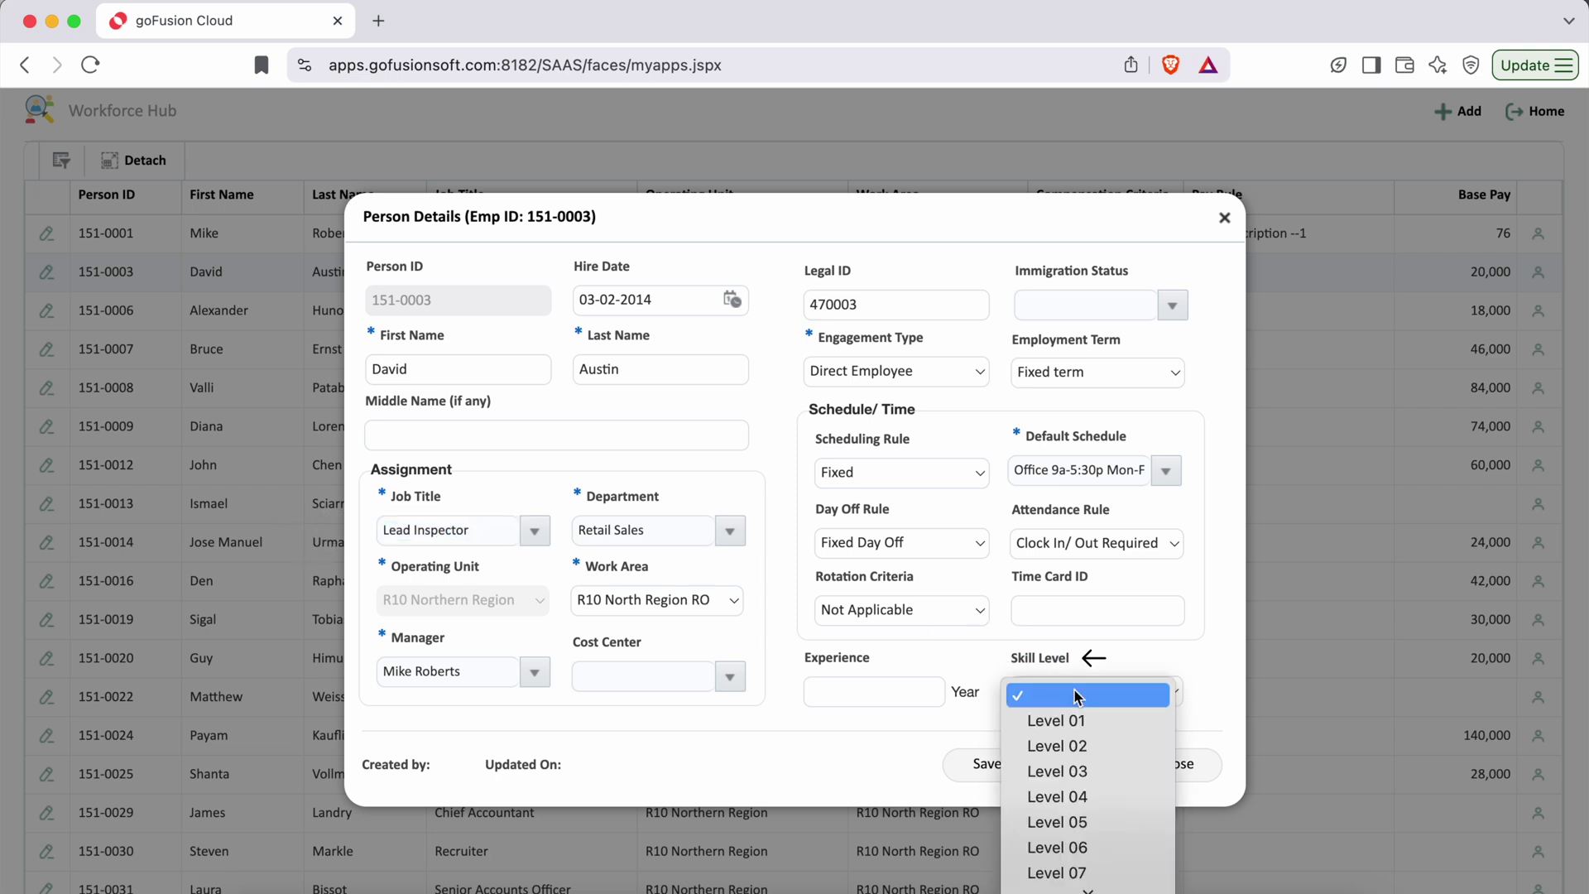
{"action": "left_click", "coordinate": [1089, 848]}
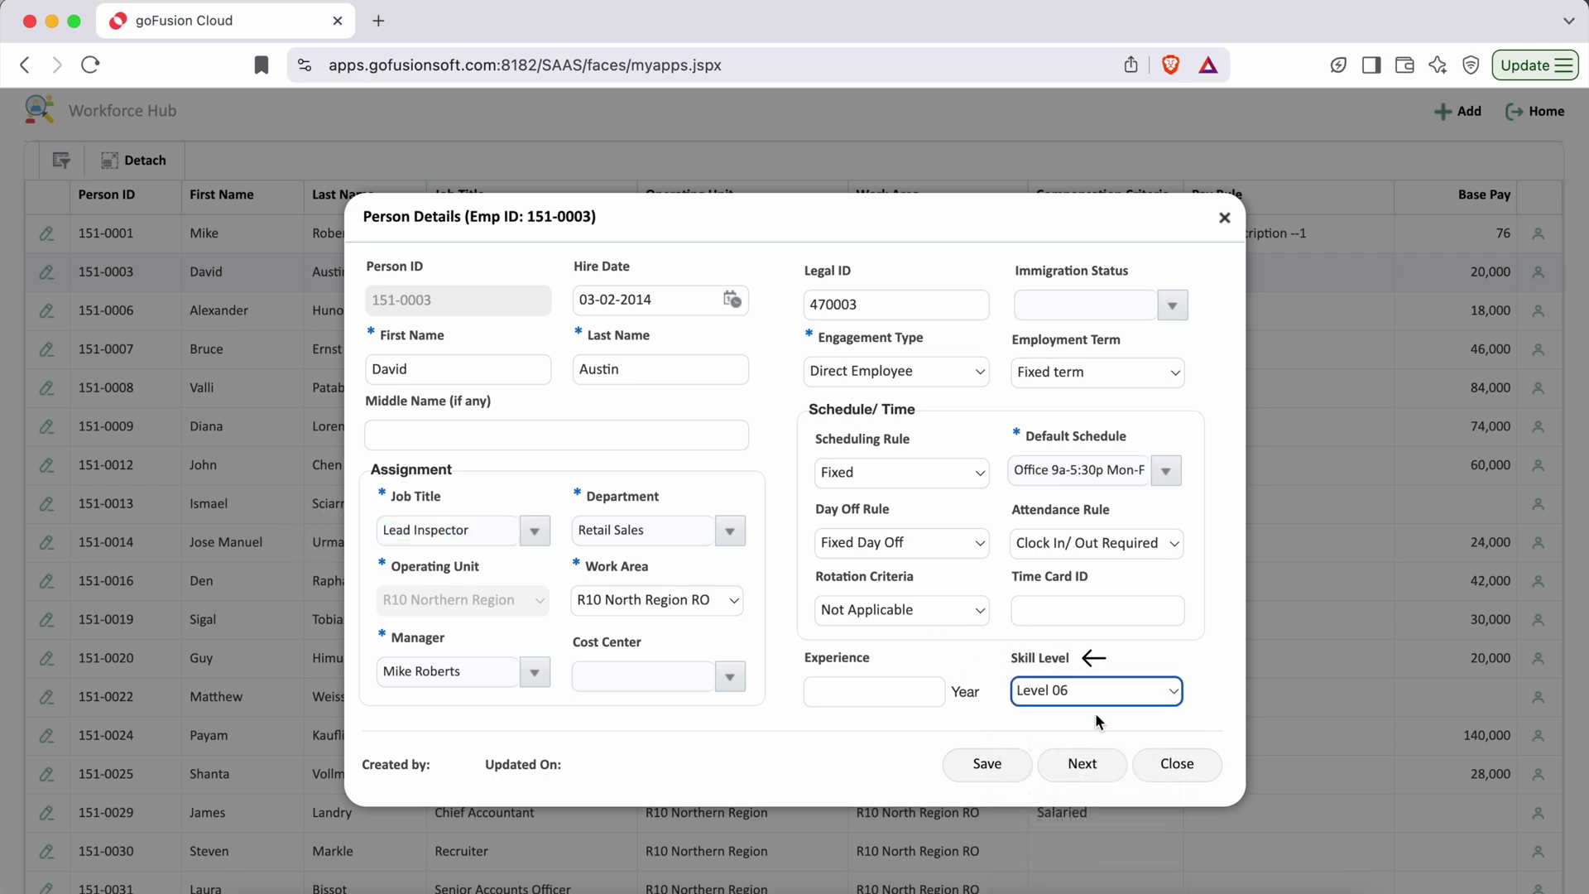
Set the employee's Experience to 12.5 years and continue to the next page of the person details.
{"action": "left_click_drag", "start_coordinate": [799, 658], "coordinate": [869, 669]}
{"action": "left_click", "coordinate": [856, 694]}
{"action": "type", "text": "12.5"}
{"action": "left_click", "coordinate": [1094, 776]}
Examine the Compensation Type options and the Base Pay field in the Pay Information section.
{"action": "triple_click", "coordinate": [484, 267]}
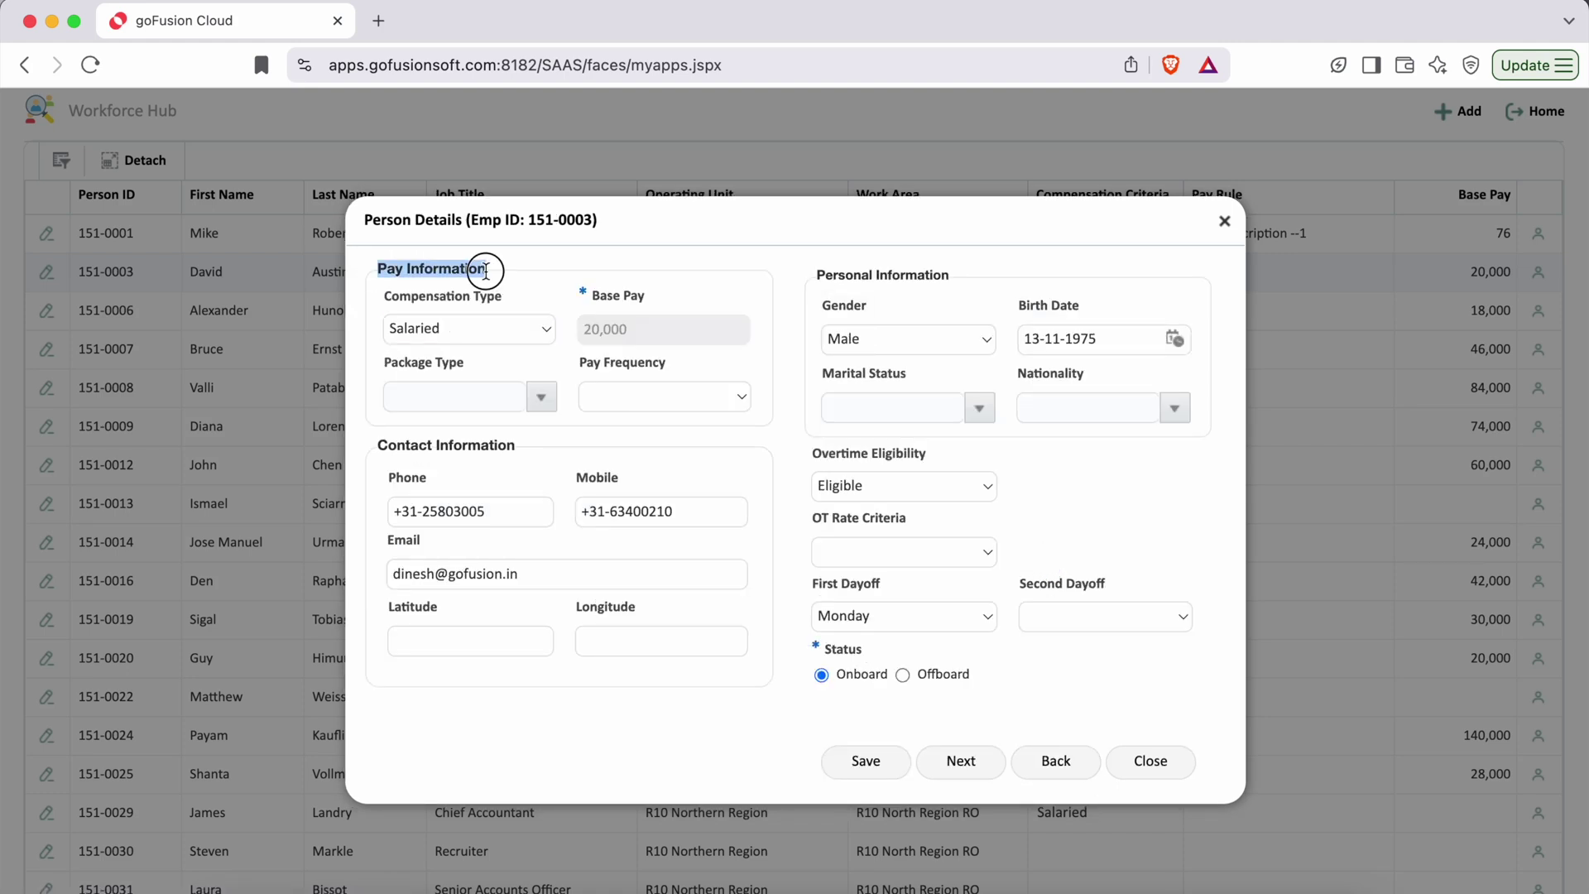
{"action": "left_click_drag", "start_coordinate": [385, 300], "coordinate": [497, 300]}
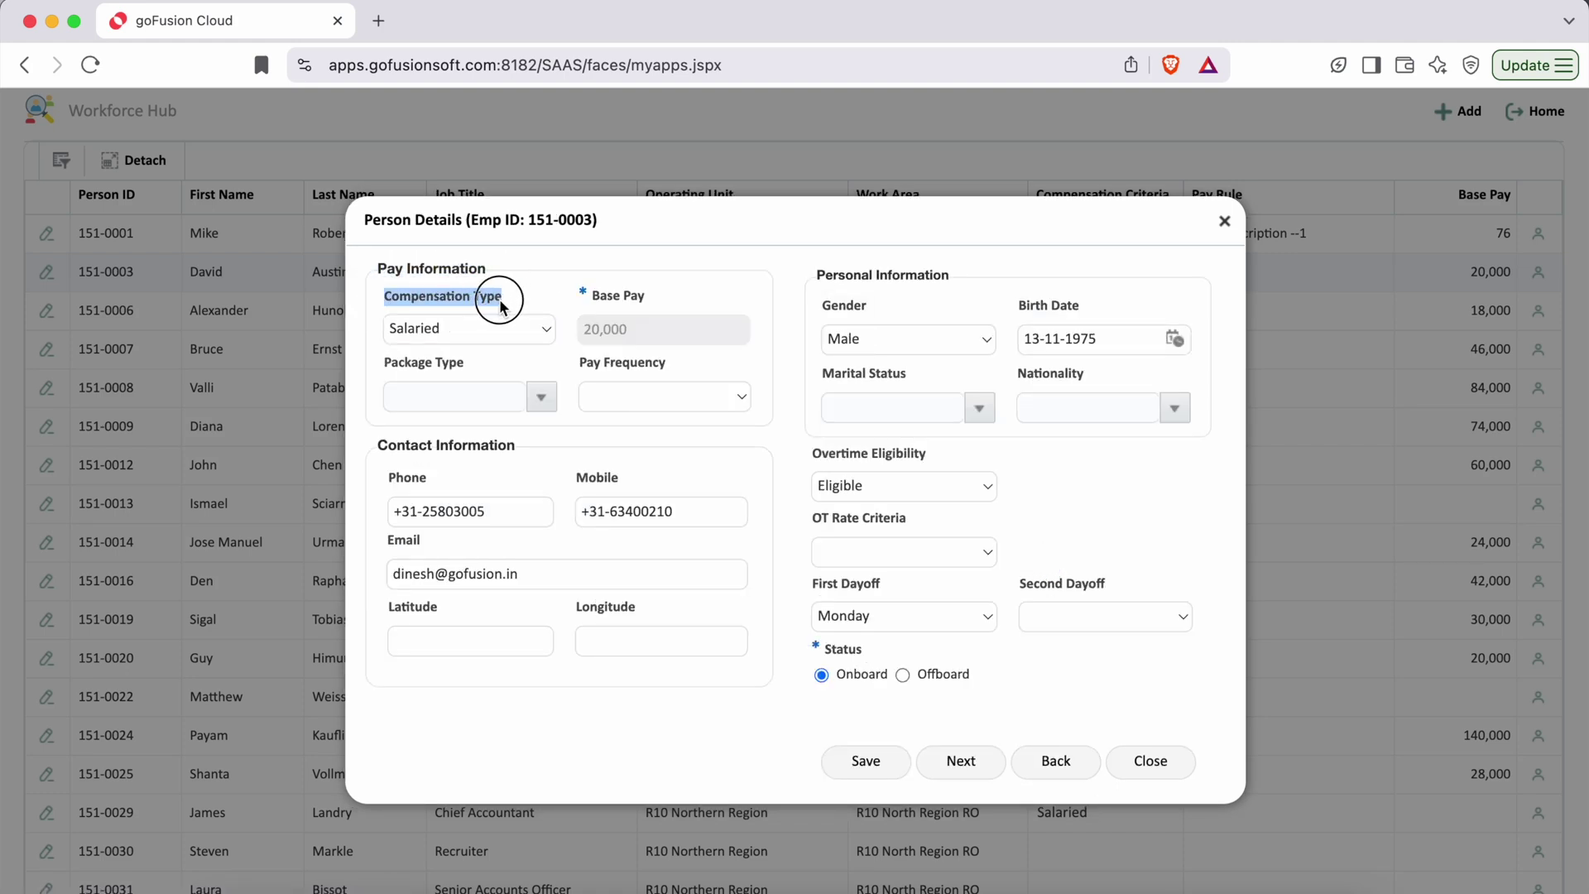
{"action": "left_click", "coordinate": [546, 286]}
{"action": "left_click", "coordinate": [539, 335]}
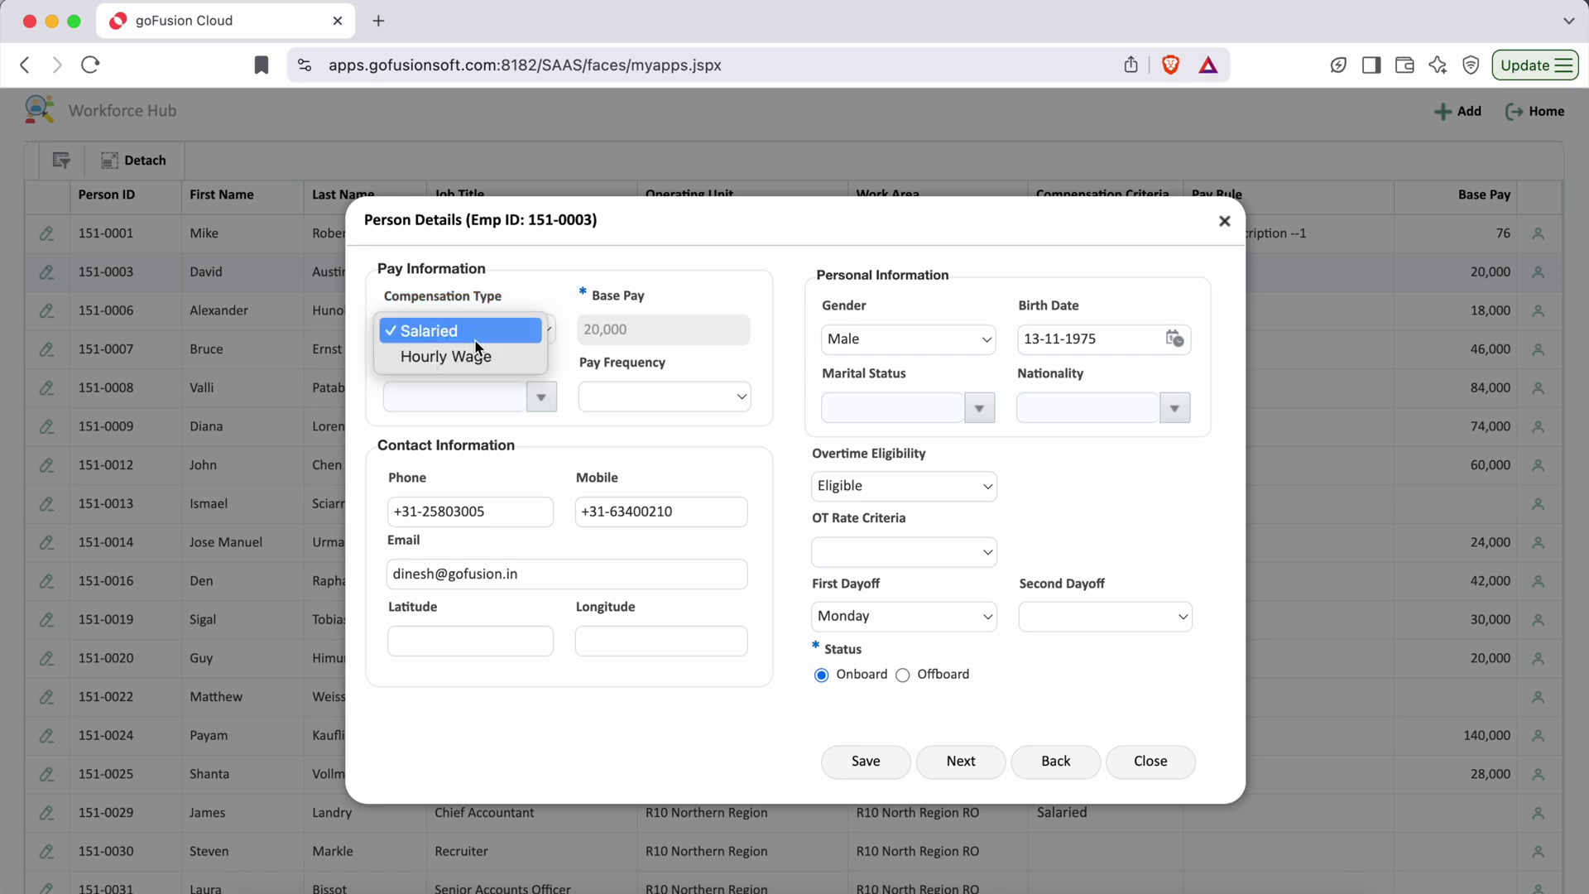
{"action": "left_click", "coordinate": [558, 274]}
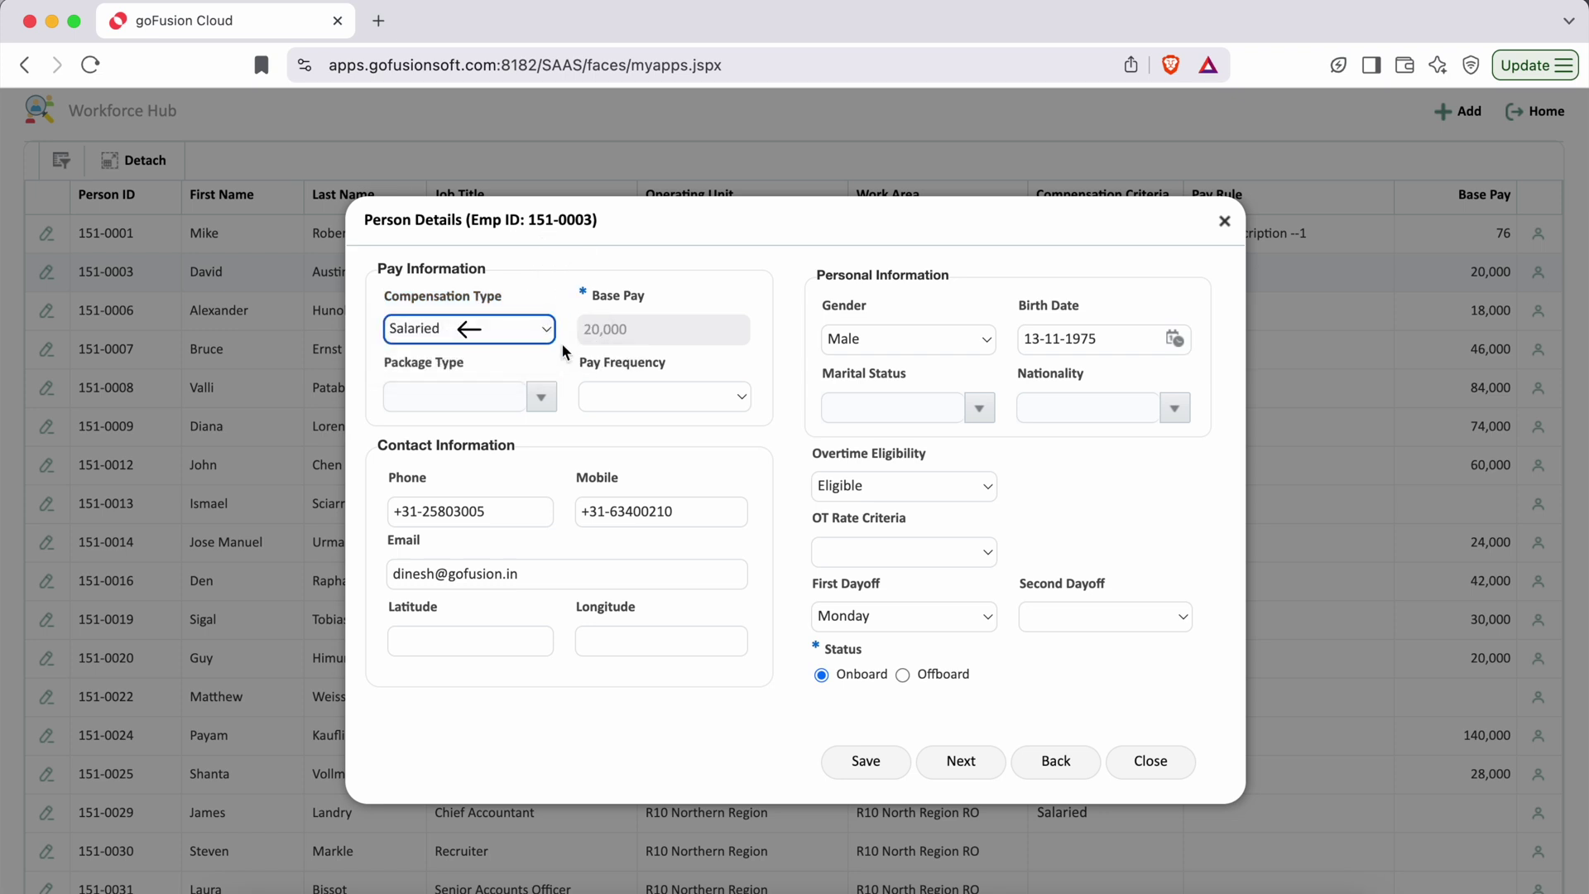
{"action": "left_click", "coordinate": [597, 299]}
{"action": "triple_click", "coordinate": [598, 299]}
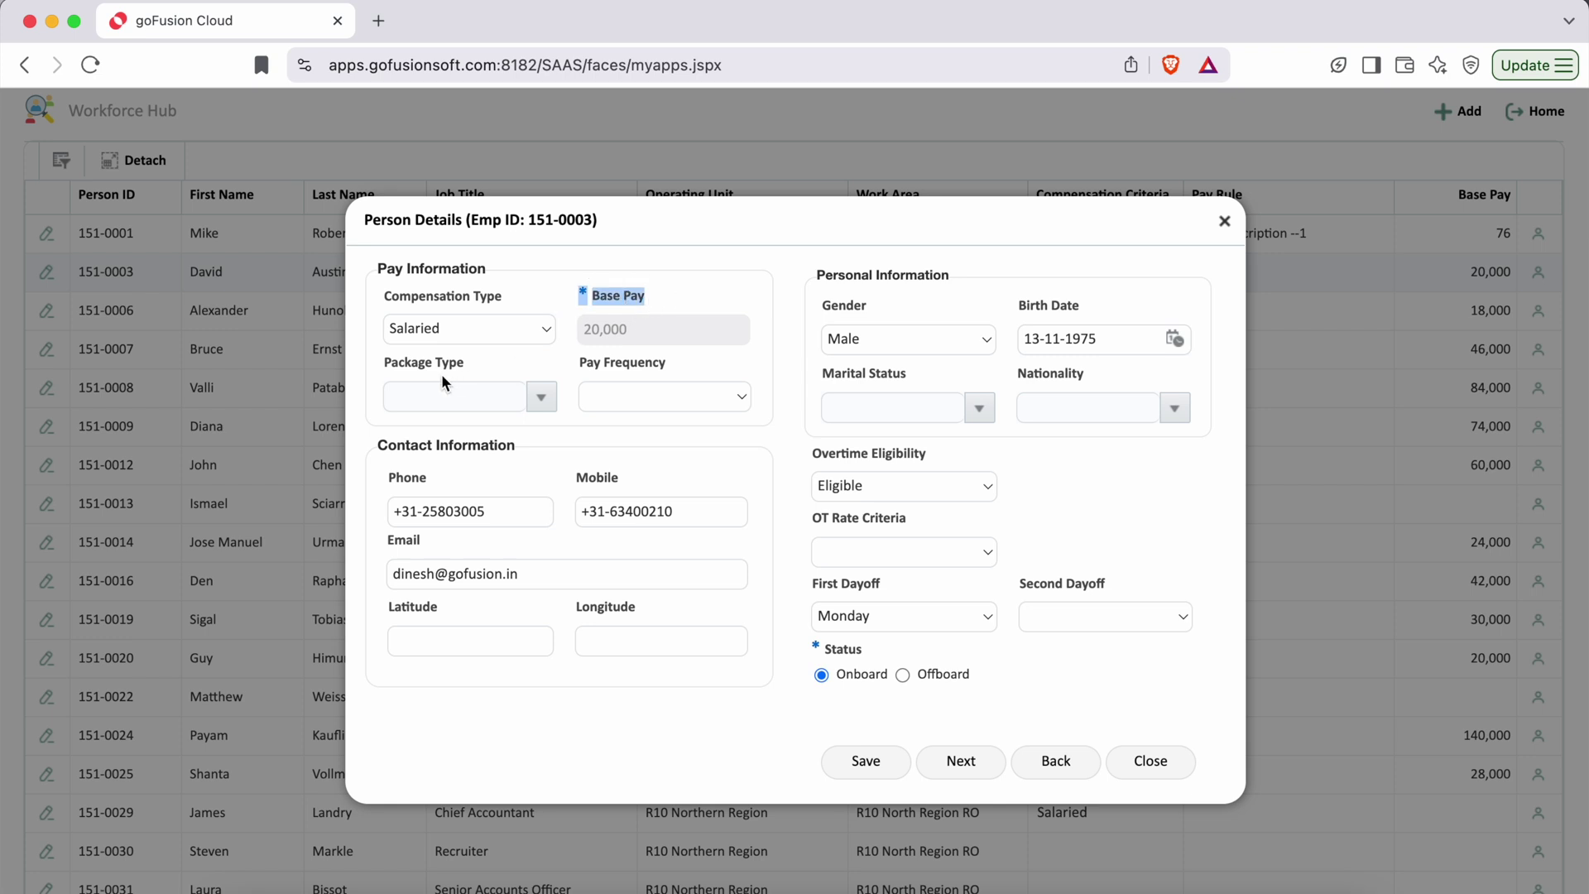
Look through the available Package Type plans and check the Base Pay and Pay Frequency fields.
{"action": "left_click_drag", "start_coordinate": [384, 365], "coordinate": [470, 370]}
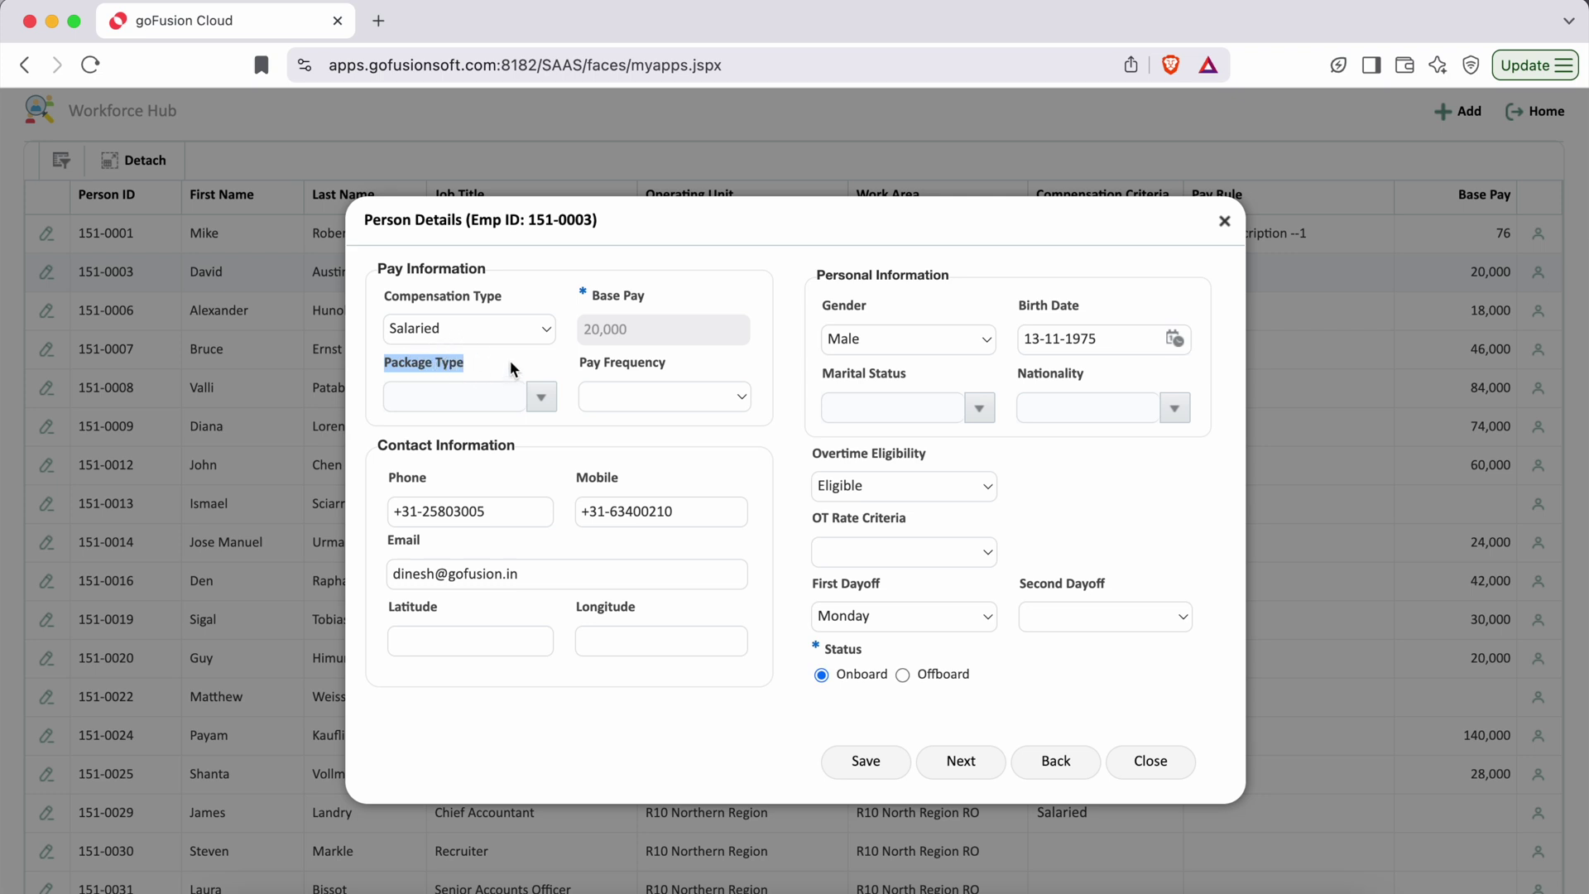
{"action": "left_click", "coordinate": [540, 398]}
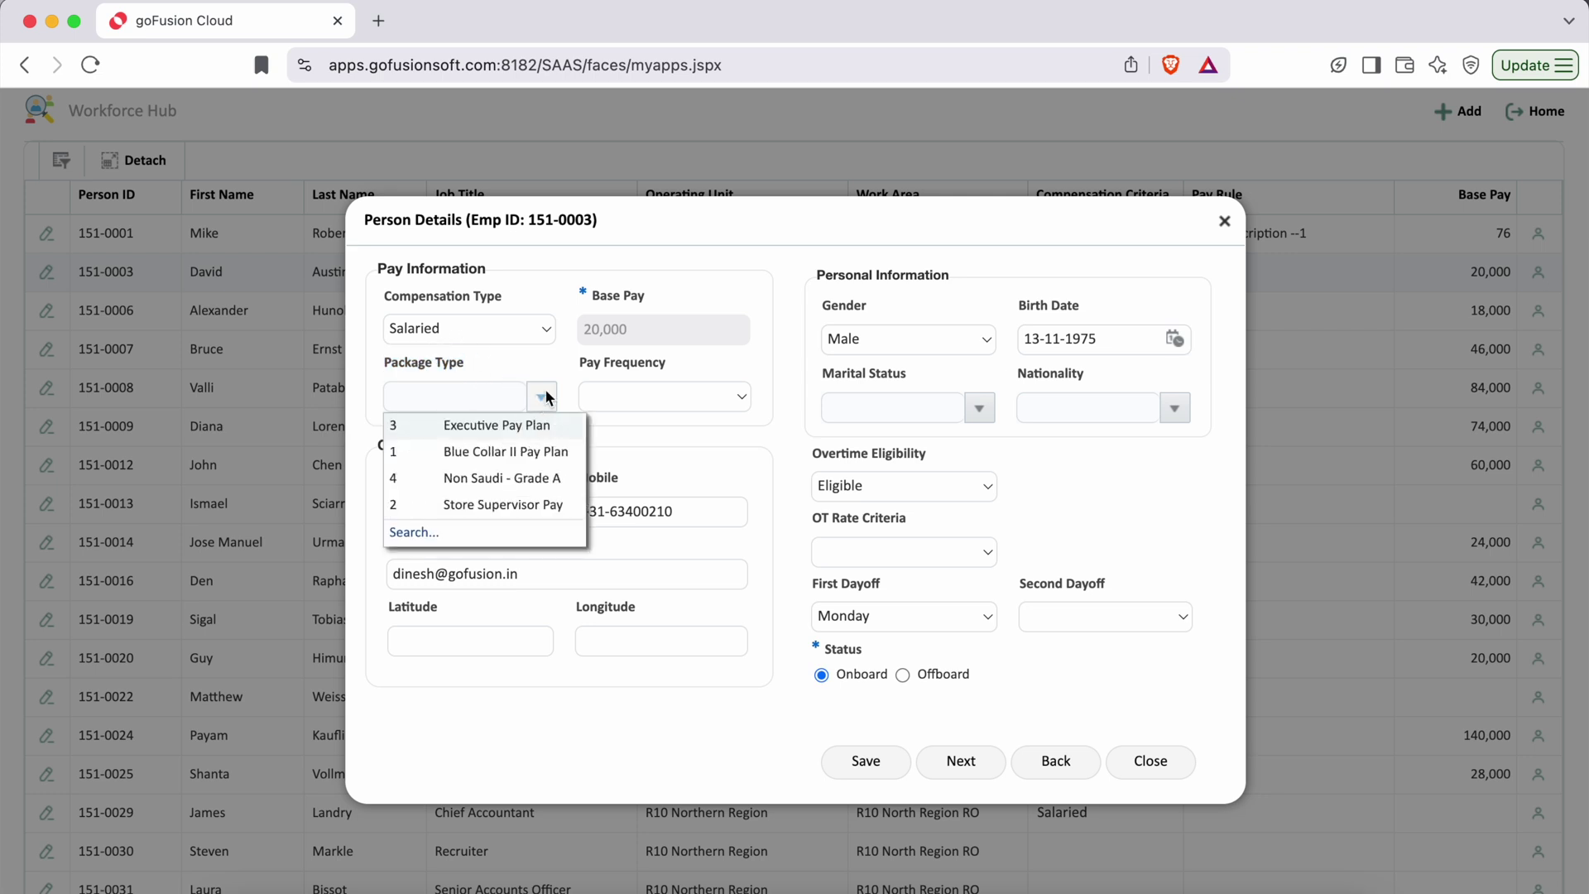
{"action": "left_click", "coordinate": [667, 252]}
{"action": "double_click", "coordinate": [587, 334]}
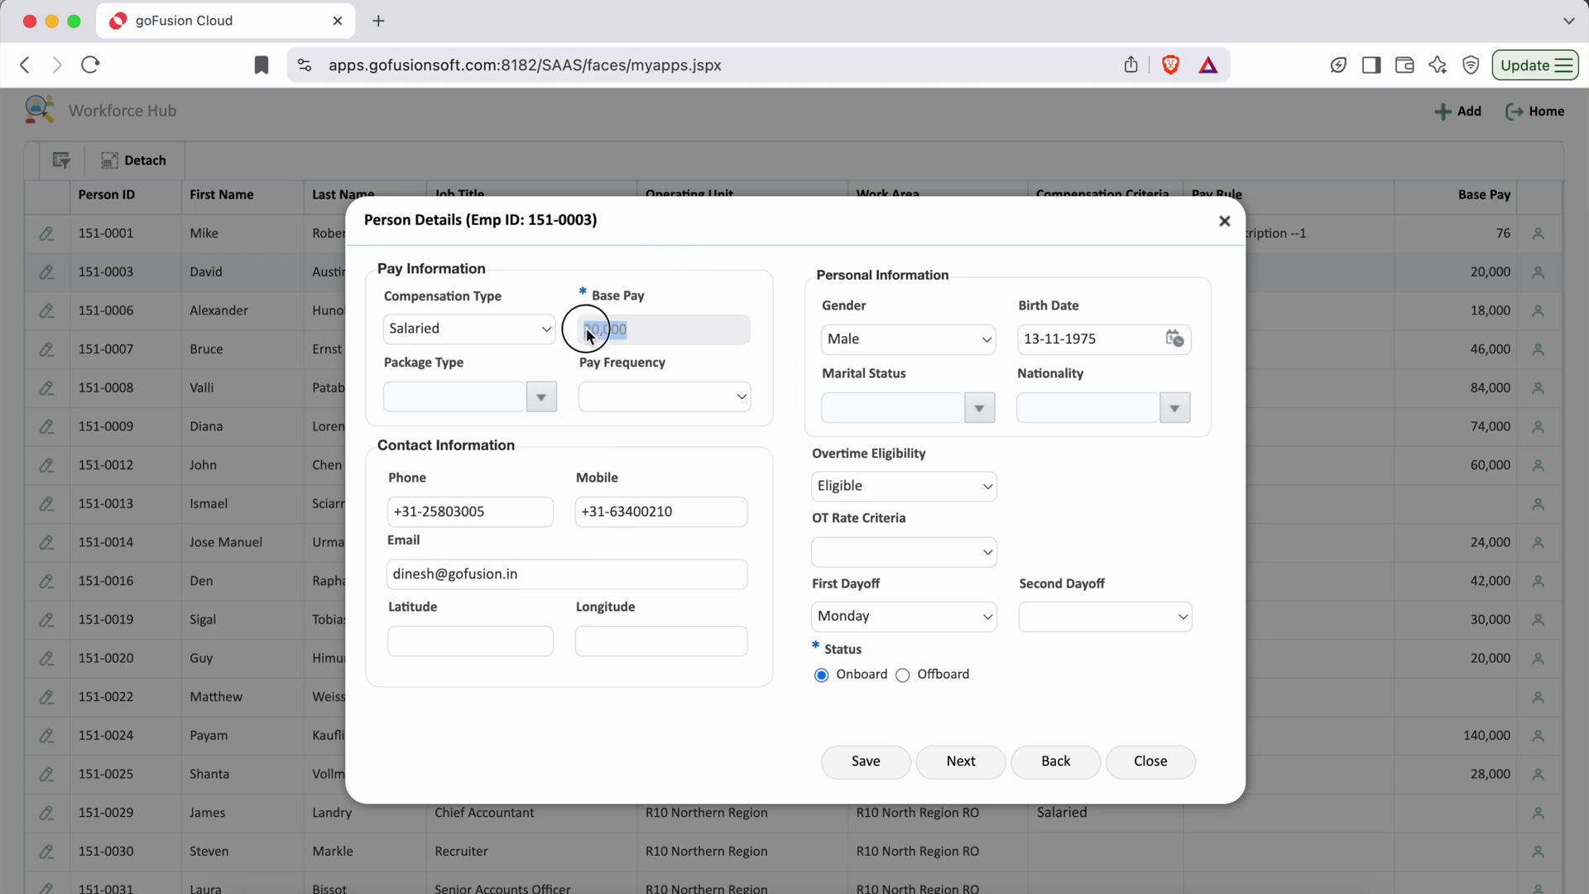
{"action": "left_click", "coordinate": [692, 400]}
{"action": "left_click", "coordinate": [770, 384]}
Review the Contact Information section, including the phone, mobile, email, latitude and longitude fields.
{"action": "left_click_drag", "start_coordinate": [377, 446], "coordinate": [623, 481]}
{"action": "left_click", "coordinate": [520, 471]}
{"action": "left_click_drag", "start_coordinate": [387, 543], "coordinate": [422, 546]}
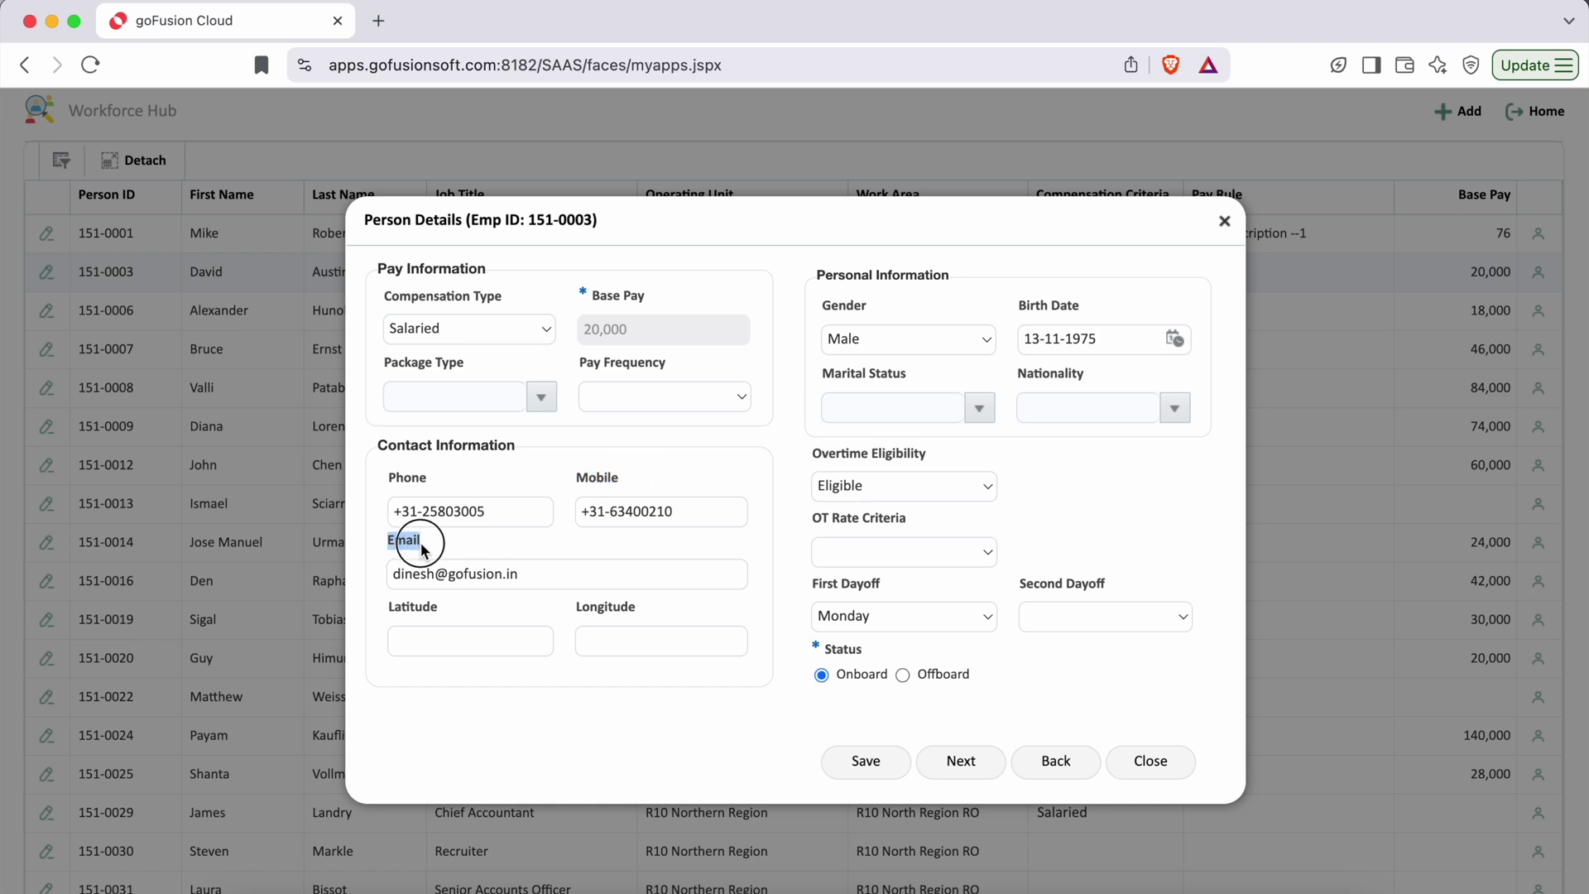
{"action": "left_click_drag", "start_coordinate": [385, 607], "coordinate": [440, 608]}
{"action": "left_click_drag", "start_coordinate": [581, 607], "coordinate": [662, 609]}
{"action": "left_click", "coordinate": [714, 605]}
{"action": "left_click_drag", "start_coordinate": [390, 606], "coordinate": [645, 619]}
{"action": "left_click", "coordinate": [713, 614]}
Review the Gender, Birth Date, Marital Status and Nationality fields in the Personal Information section.
{"action": "left_click_drag", "start_coordinate": [816, 275], "coordinate": [958, 279]}
{"action": "left_click", "coordinate": [1036, 270]}
{"action": "left_click_drag", "start_coordinate": [825, 311], "coordinate": [867, 315]}
{"action": "left_click_drag", "start_coordinate": [1015, 305], "coordinate": [1081, 305]}
{"action": "left_click_drag", "start_coordinate": [822, 377], "coordinate": [900, 381]}
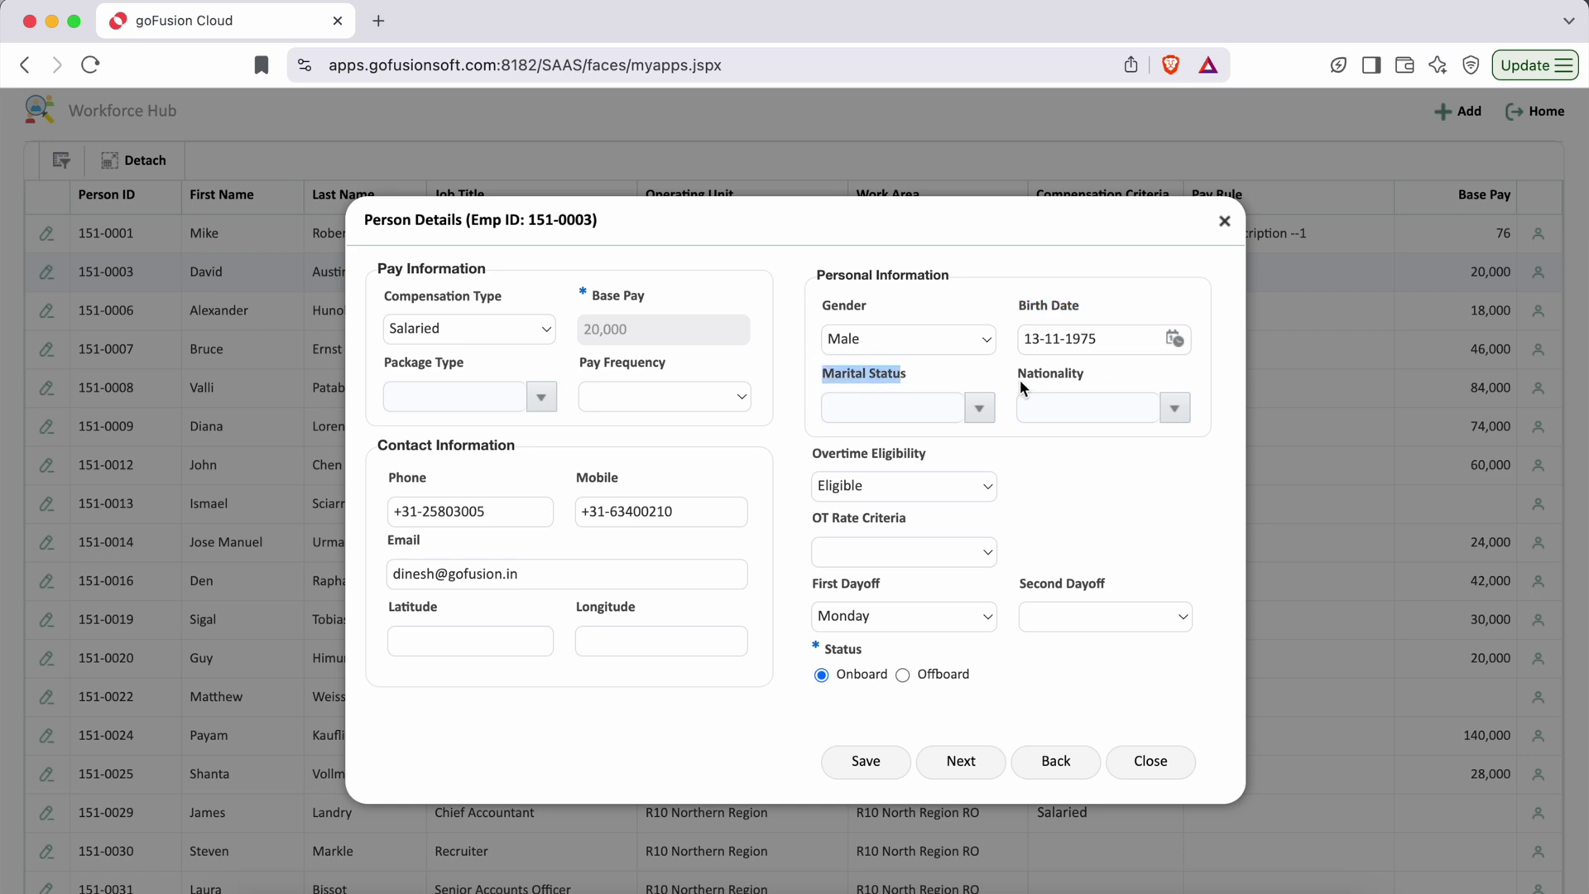
{"action": "left_click_drag", "start_coordinate": [1018, 373], "coordinate": [1082, 374]}
Check the Overtime Eligibility field and set the employee's OT Rate Criteria to Automated.
{"action": "left_click_drag", "start_coordinate": [814, 453], "coordinate": [929, 460]}
{"action": "left_click", "coordinate": [1047, 461]}
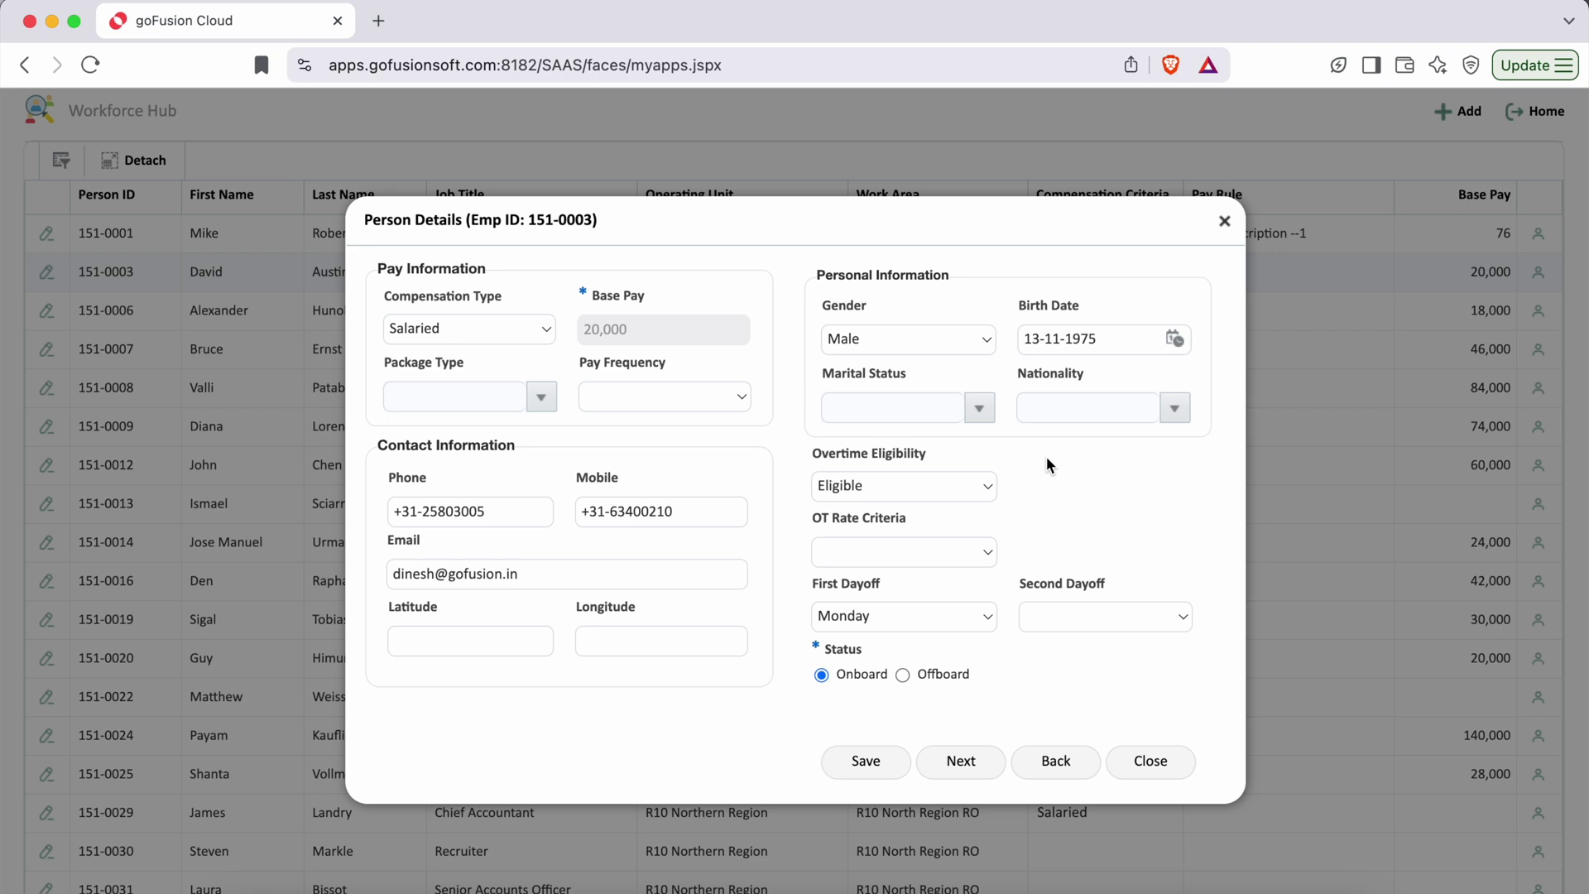
{"action": "left_click", "coordinate": [813, 518]}
{"action": "left_click_drag", "start_coordinate": [813, 518], "coordinate": [908, 518]}
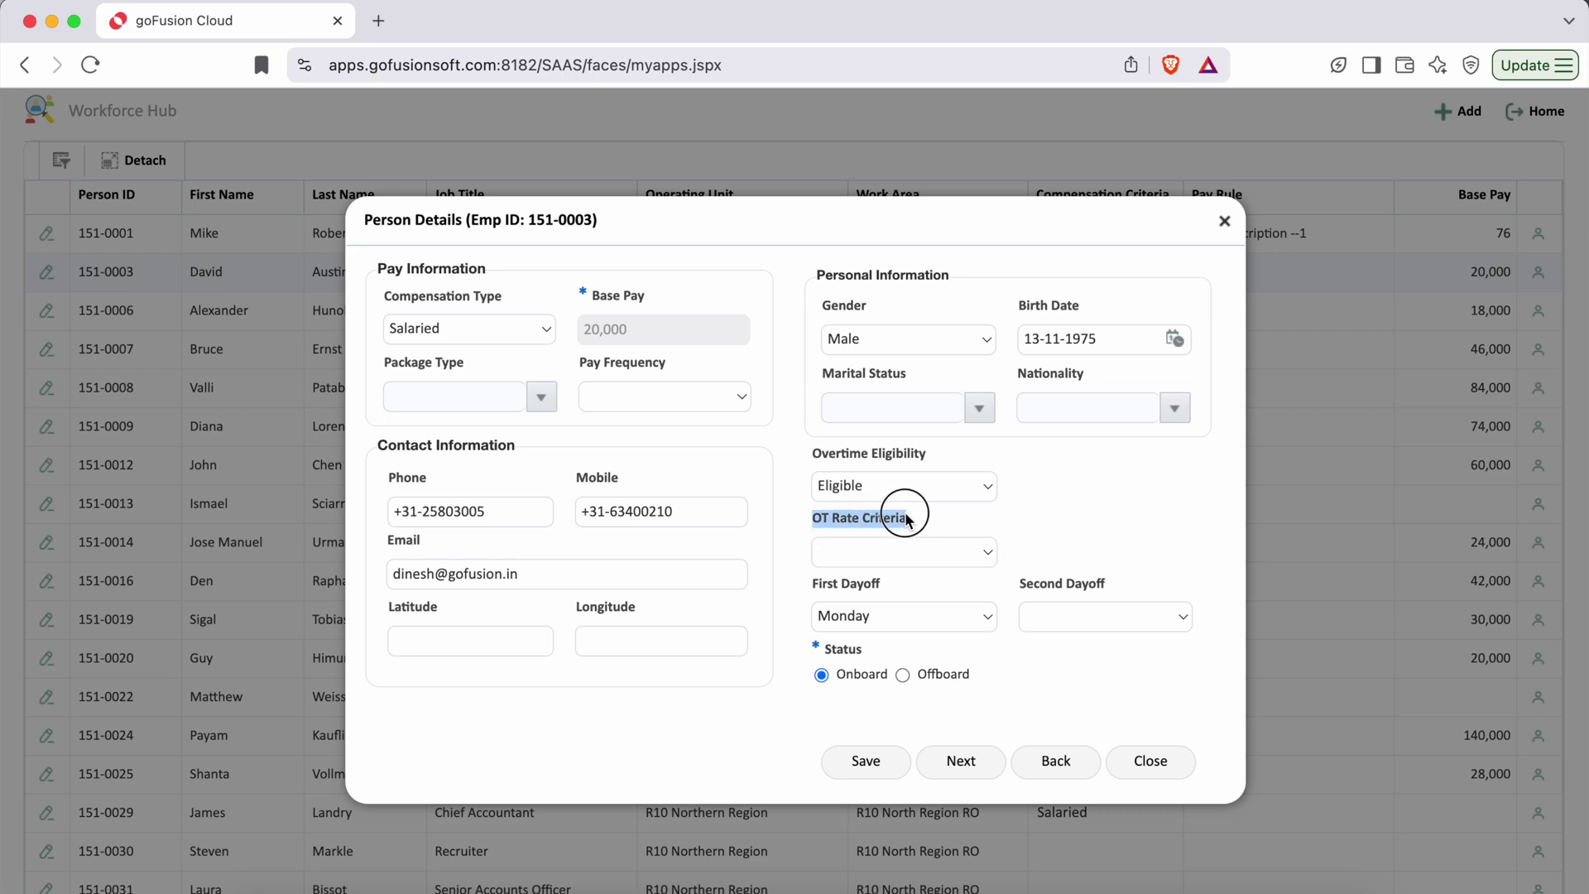
{"action": "left_click", "coordinate": [1003, 519]}
{"action": "left_click", "coordinate": [985, 552]}
{"action": "left_click", "coordinate": [905, 605]}
{"action": "left_click", "coordinate": [1080, 519]}
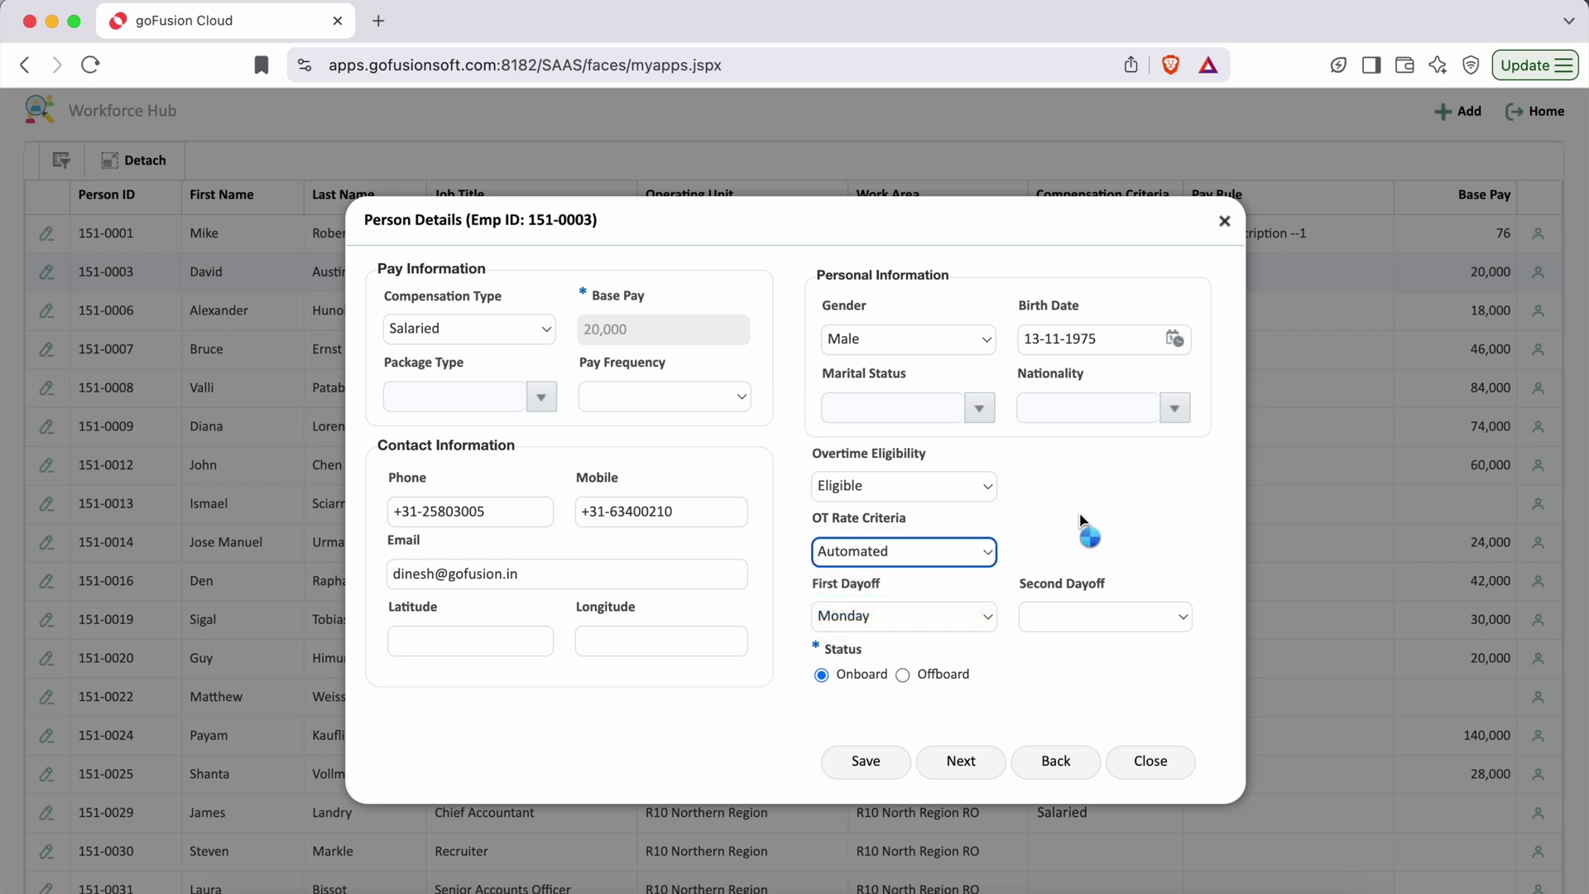
{"action": "left_click", "coordinate": [1074, 502]}
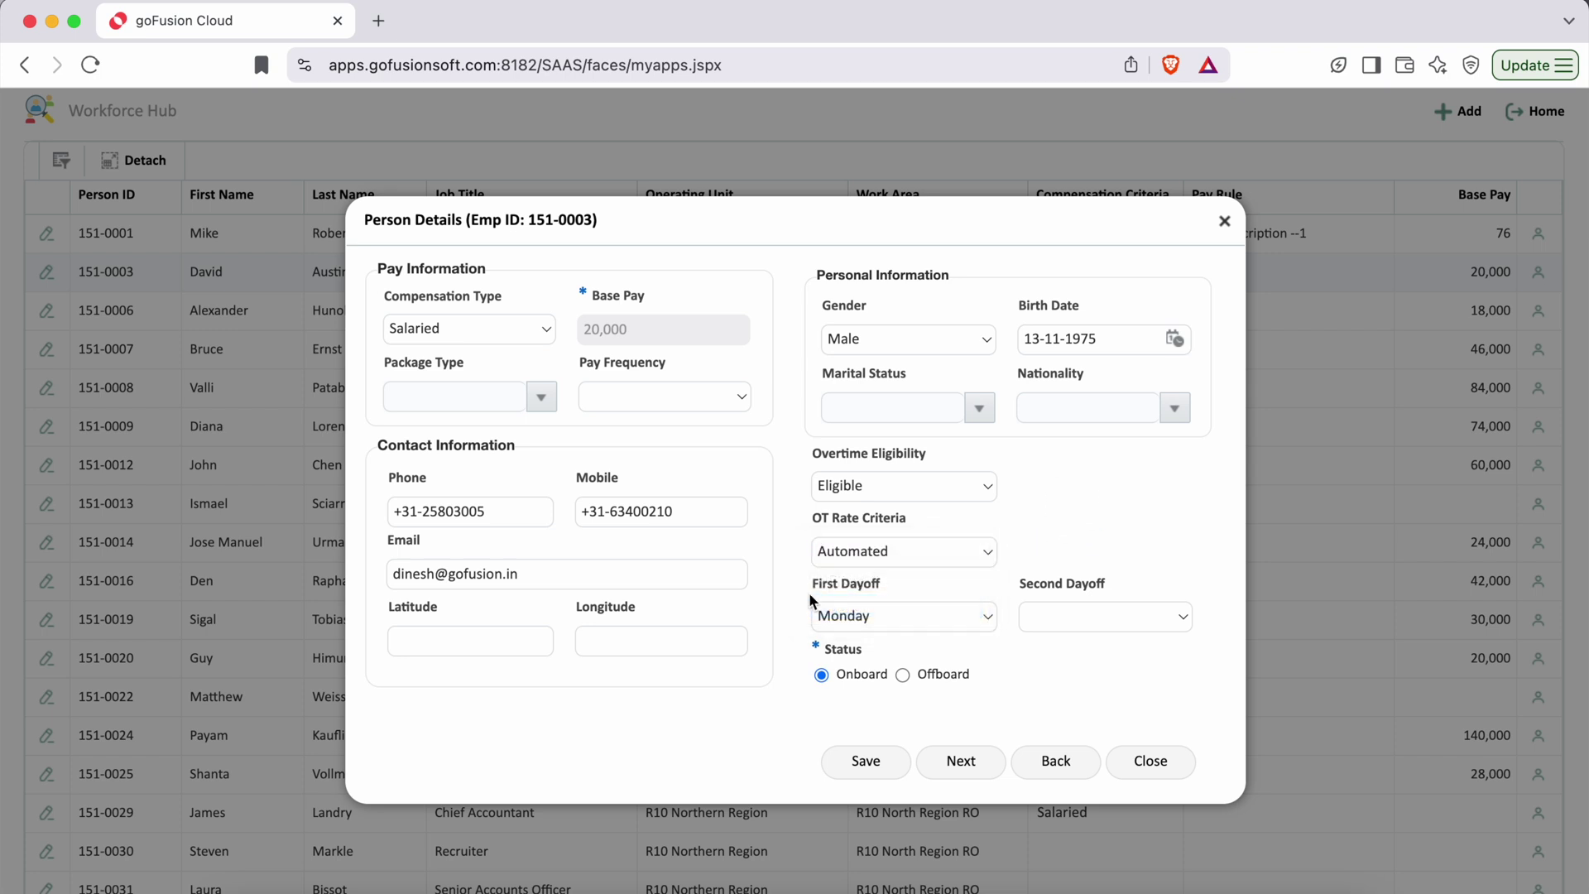
Check the First Dayoff field and continue to the person details page with the residential address.
{"action": "left_click_drag", "start_coordinate": [812, 586], "coordinate": [884, 591]}
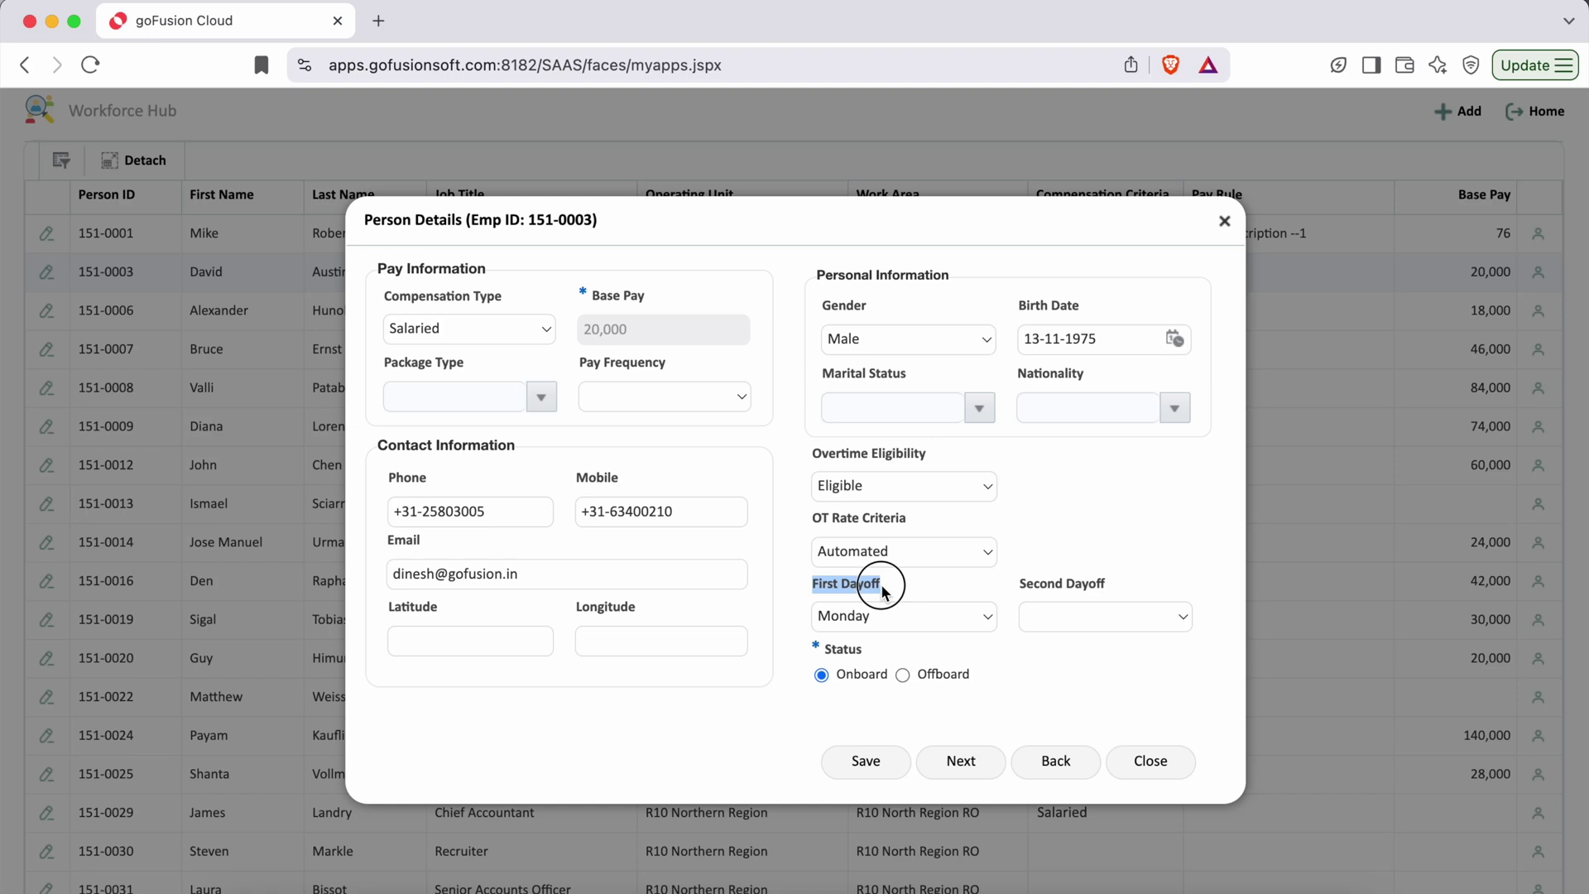
{"action": "left_click", "coordinate": [1055, 528]}
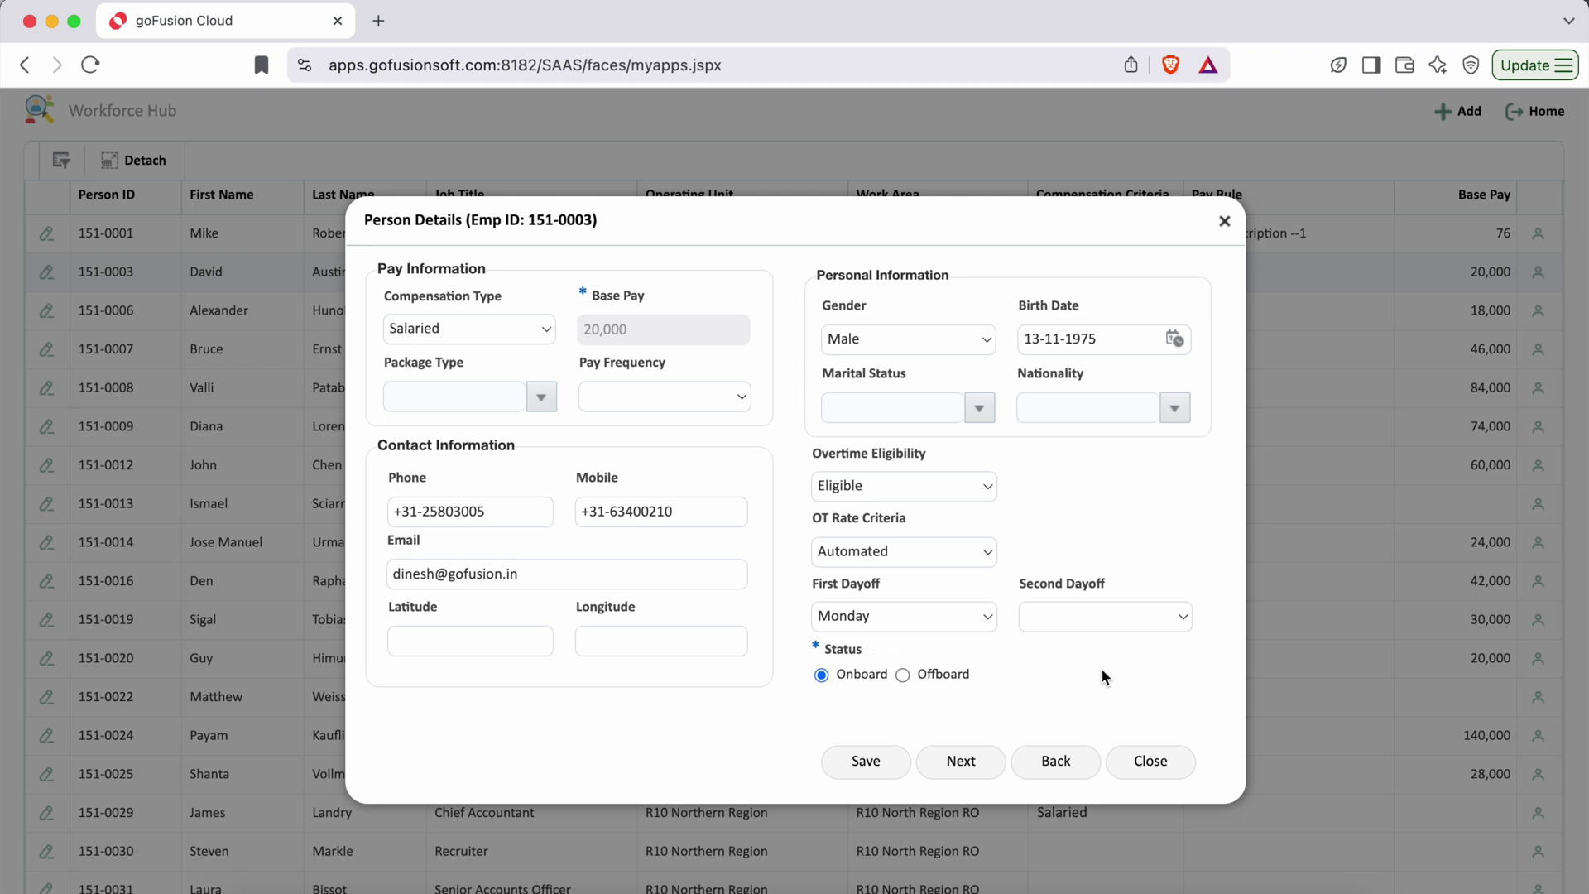
{"action": "left_click", "coordinate": [987, 763]}
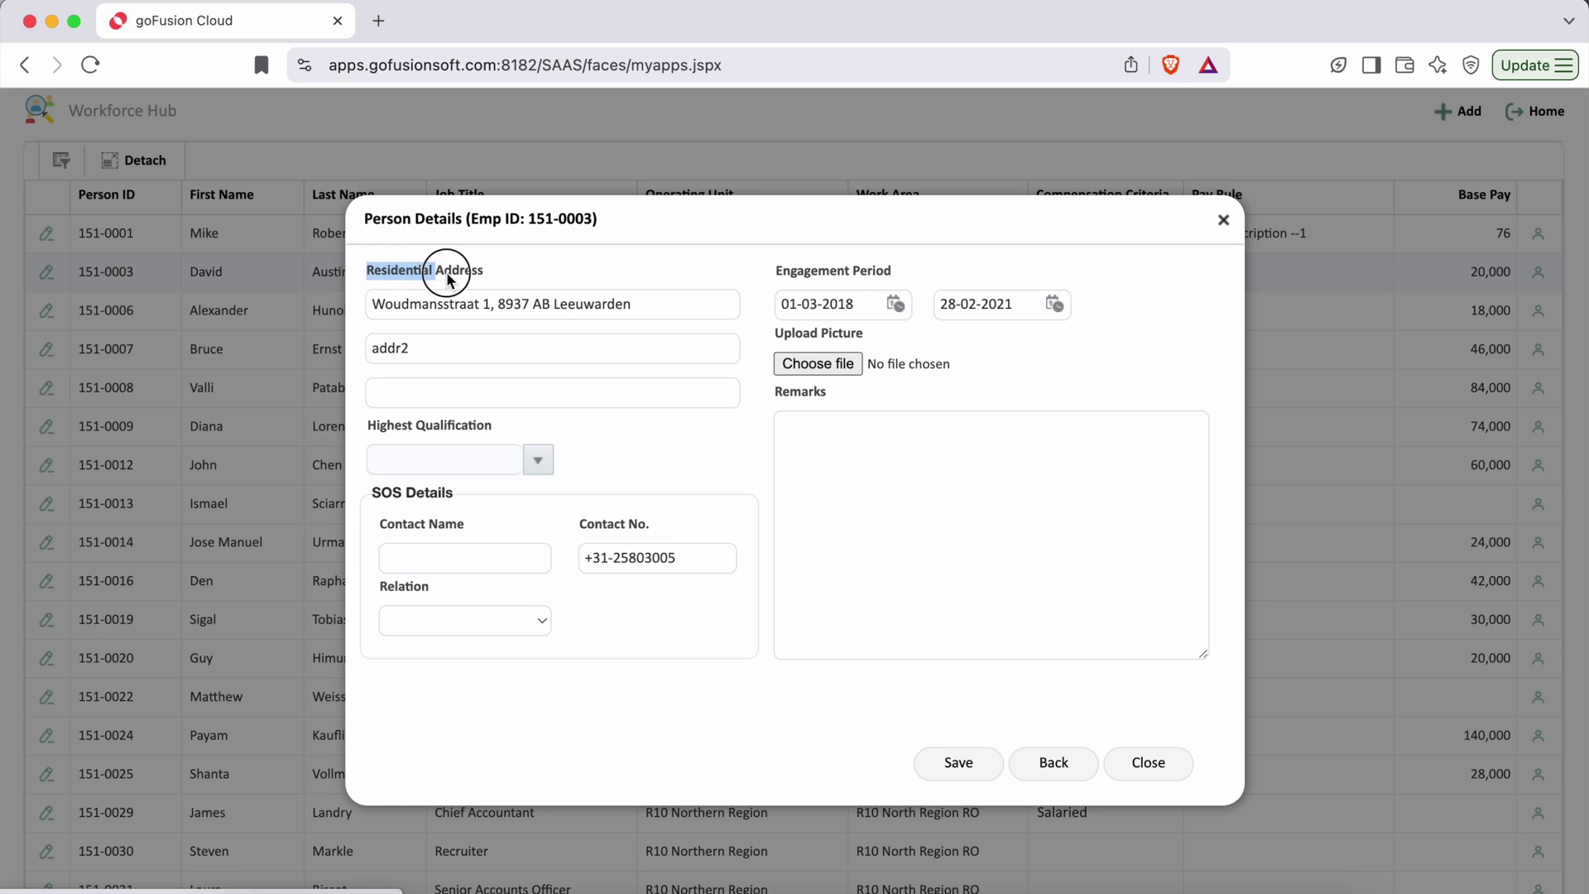
Review the Highest Qualification field and the emergency contact fields under SOS Details.
{"action": "left_click_drag", "start_coordinate": [366, 428], "coordinate": [500, 432]}
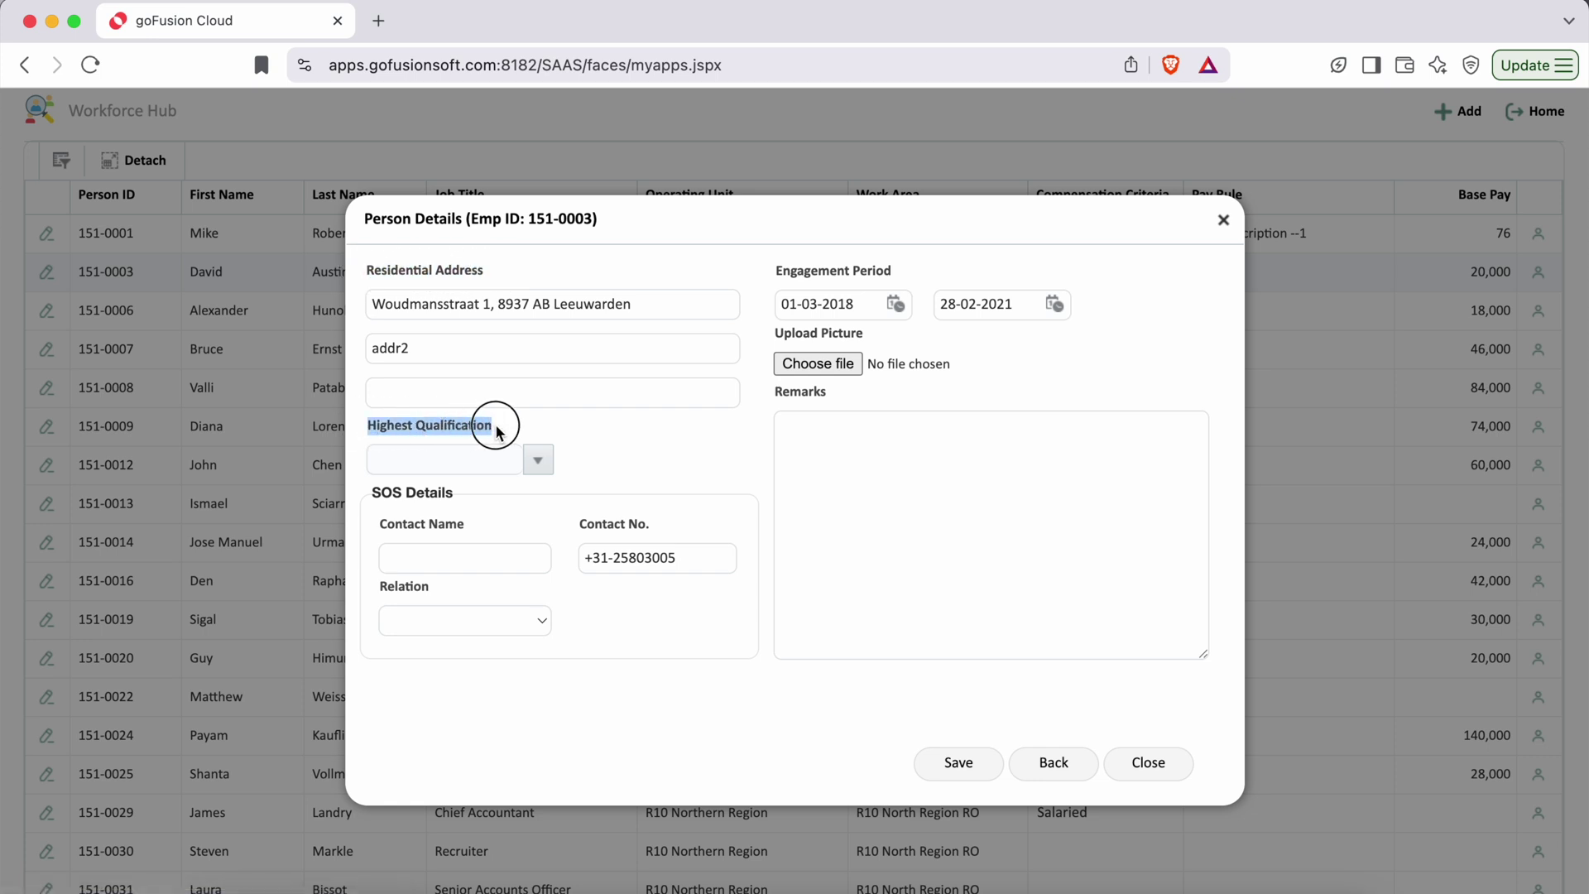
{"action": "left_click_drag", "start_coordinate": [375, 493], "coordinate": [456, 495]}
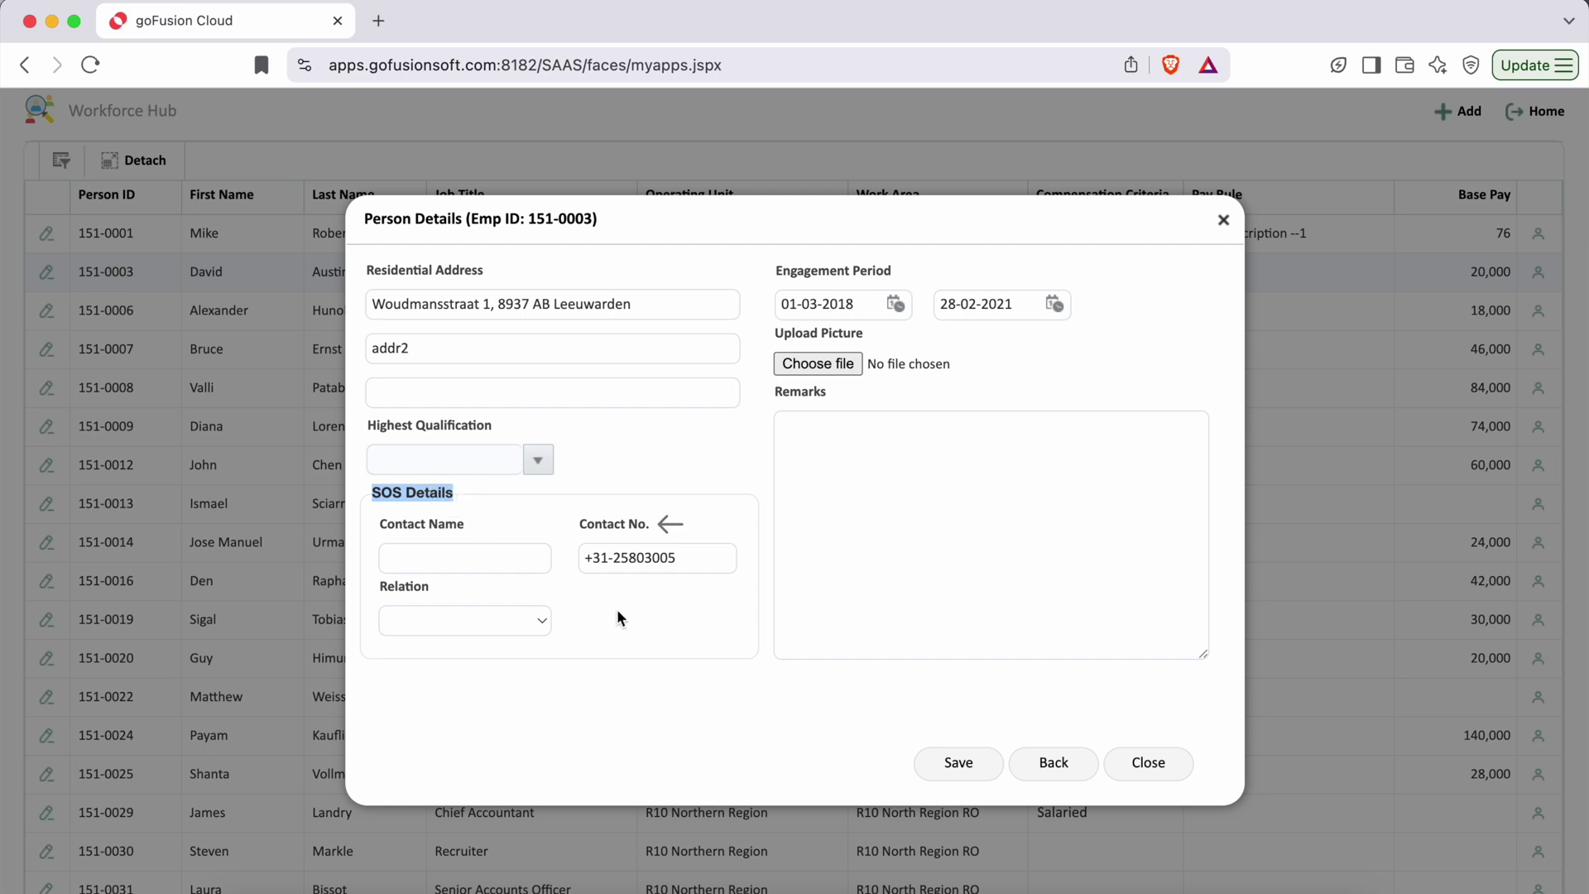
{"action": "left_click", "coordinate": [961, 264]}
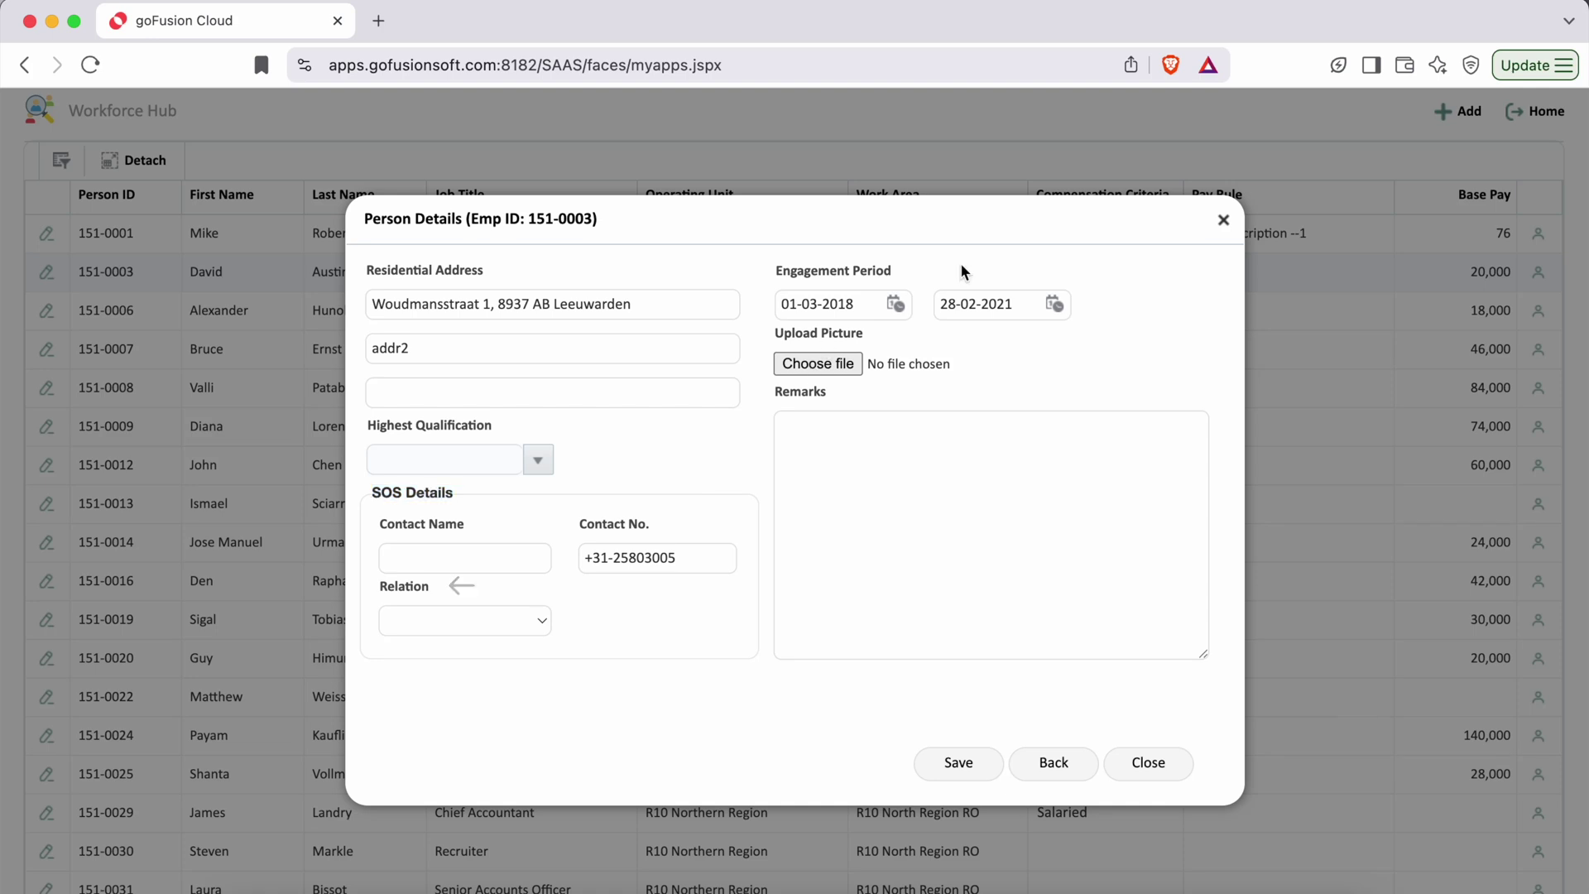
Set the end date of the employee's Engagement Period to 28-02-2026.
{"action": "left_click_drag", "start_coordinate": [775, 271], "coordinate": [892, 280]}
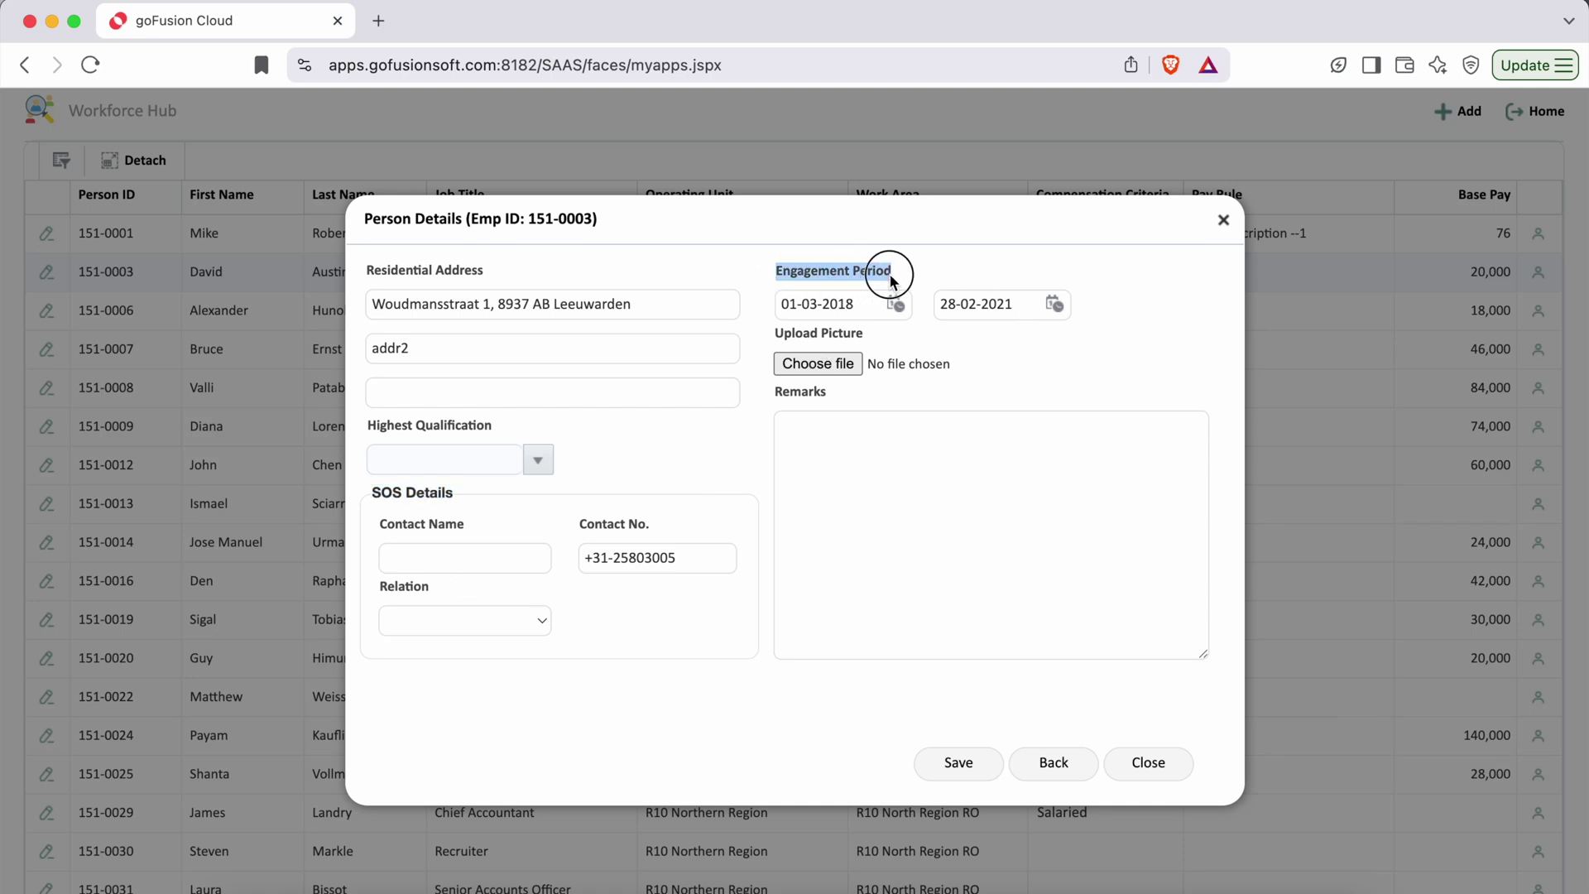
{"action": "left_click", "coordinate": [961, 265]}
{"action": "left_click", "coordinate": [830, 303]}
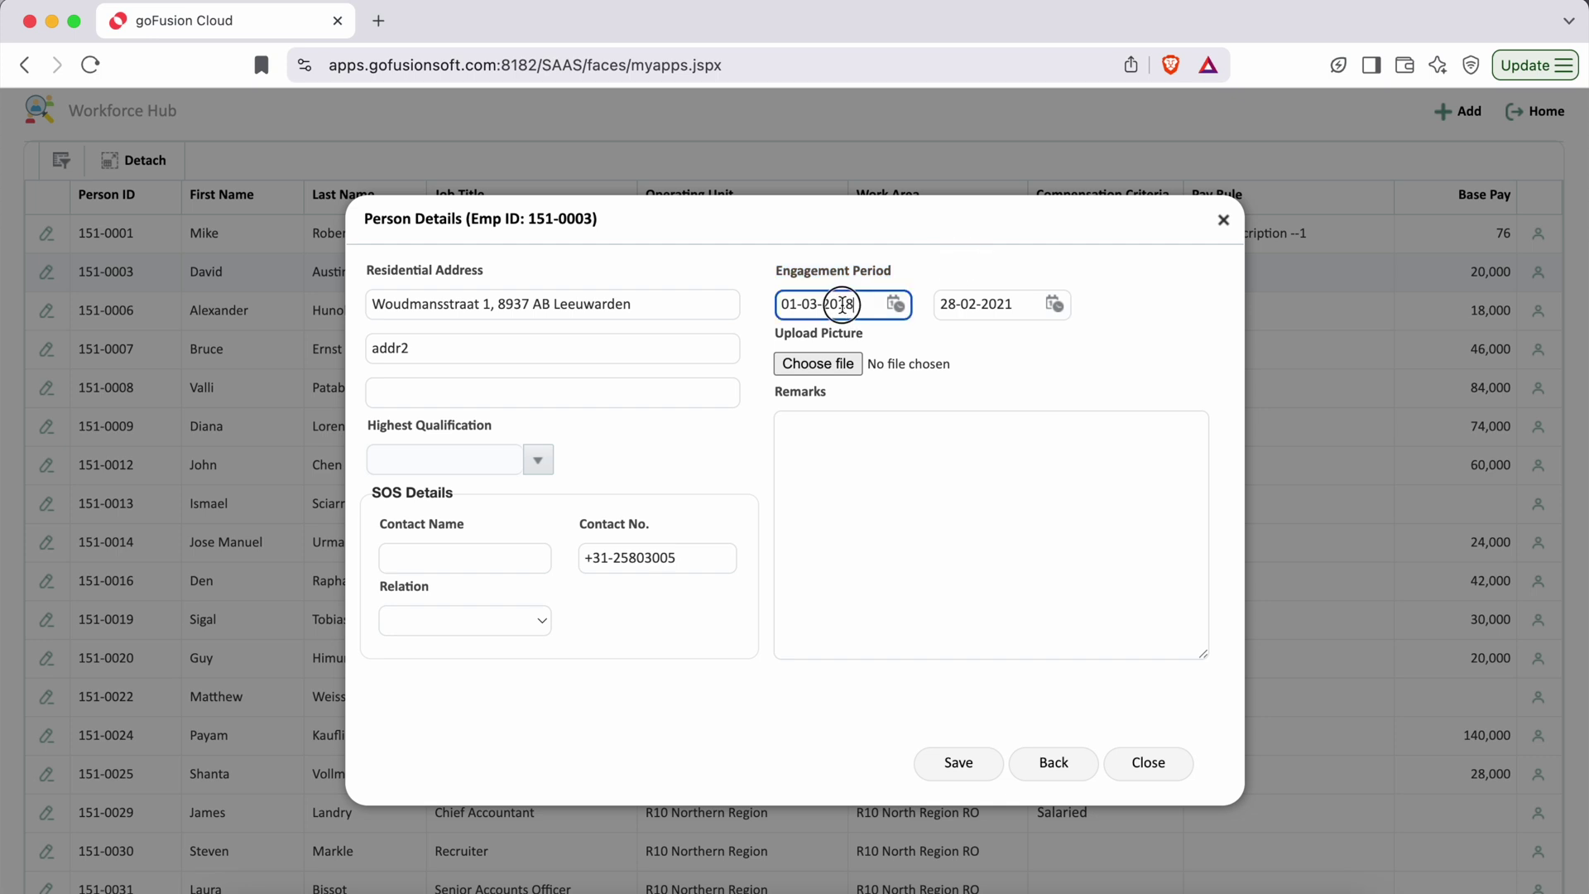
{"action": "left_click", "coordinate": [1026, 303]}
{"action": "key", "text": "BackSpace"}
{"action": "type", "text": "6"}
{"action": "left_click", "coordinate": [1070, 391]}
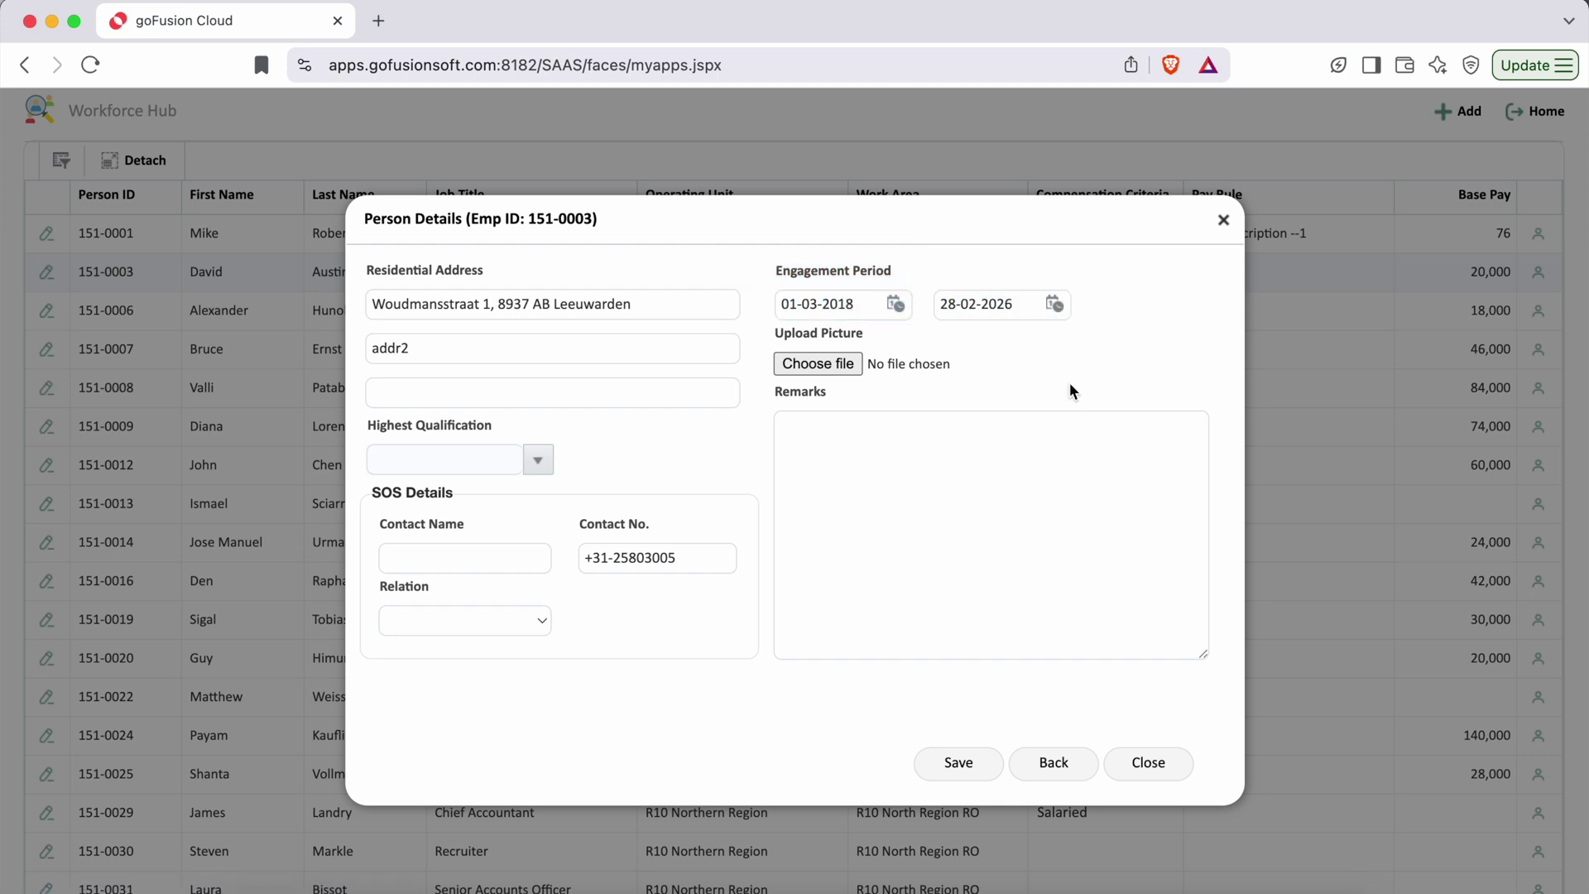
Check the Upload Picture and Remarks fields and save the employee's person details.
{"action": "left_click_drag", "start_coordinate": [784, 338], "coordinate": [868, 343]}
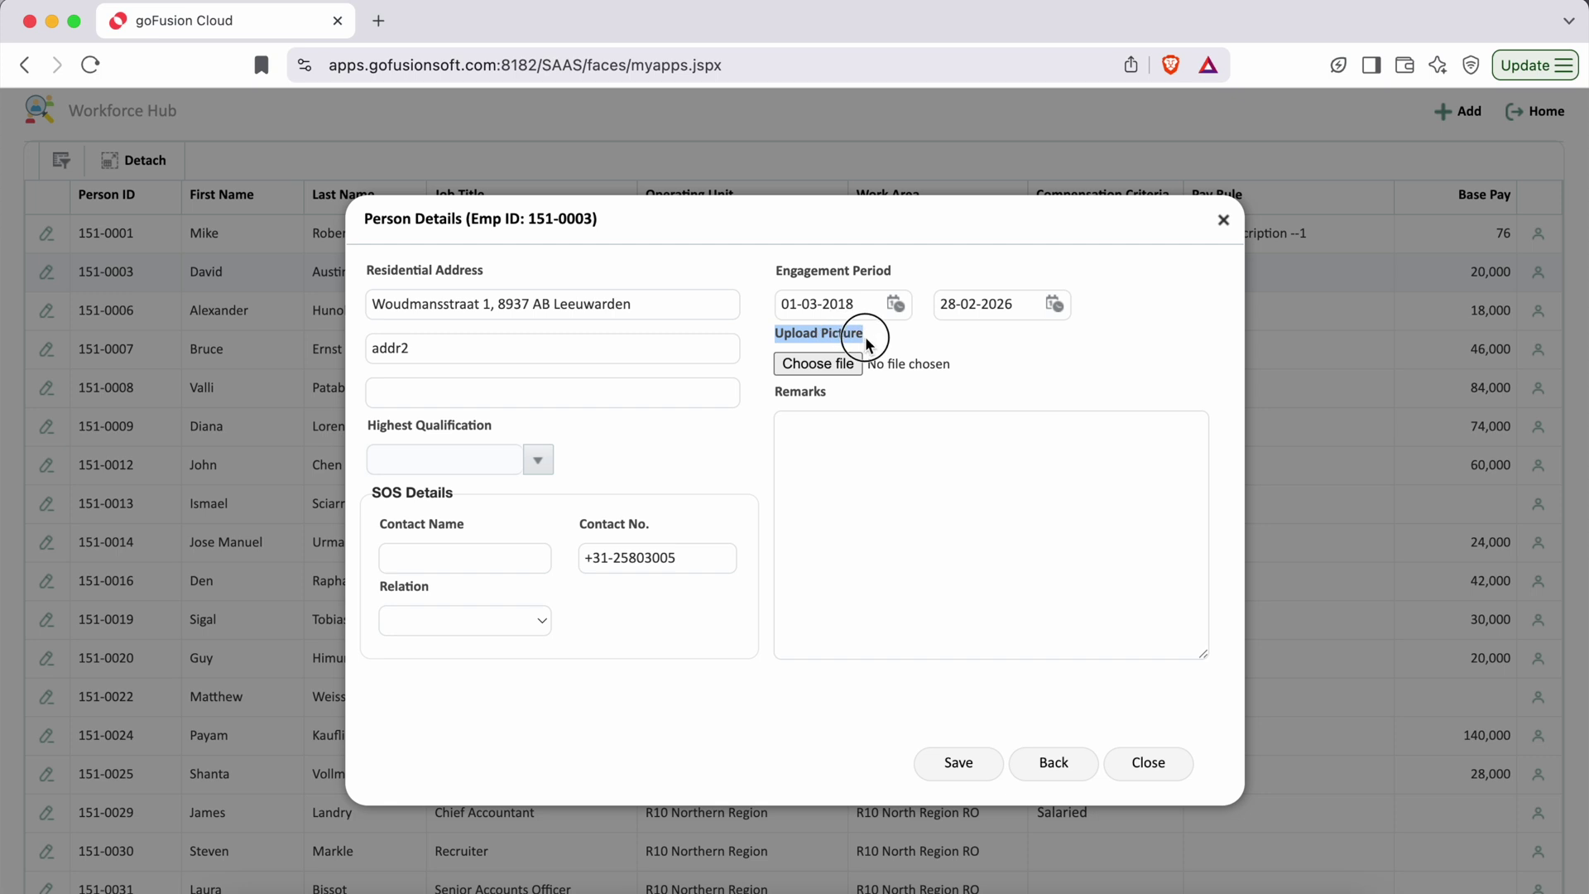
{"action": "left_click_drag", "start_coordinate": [776, 392], "coordinate": [836, 389]}
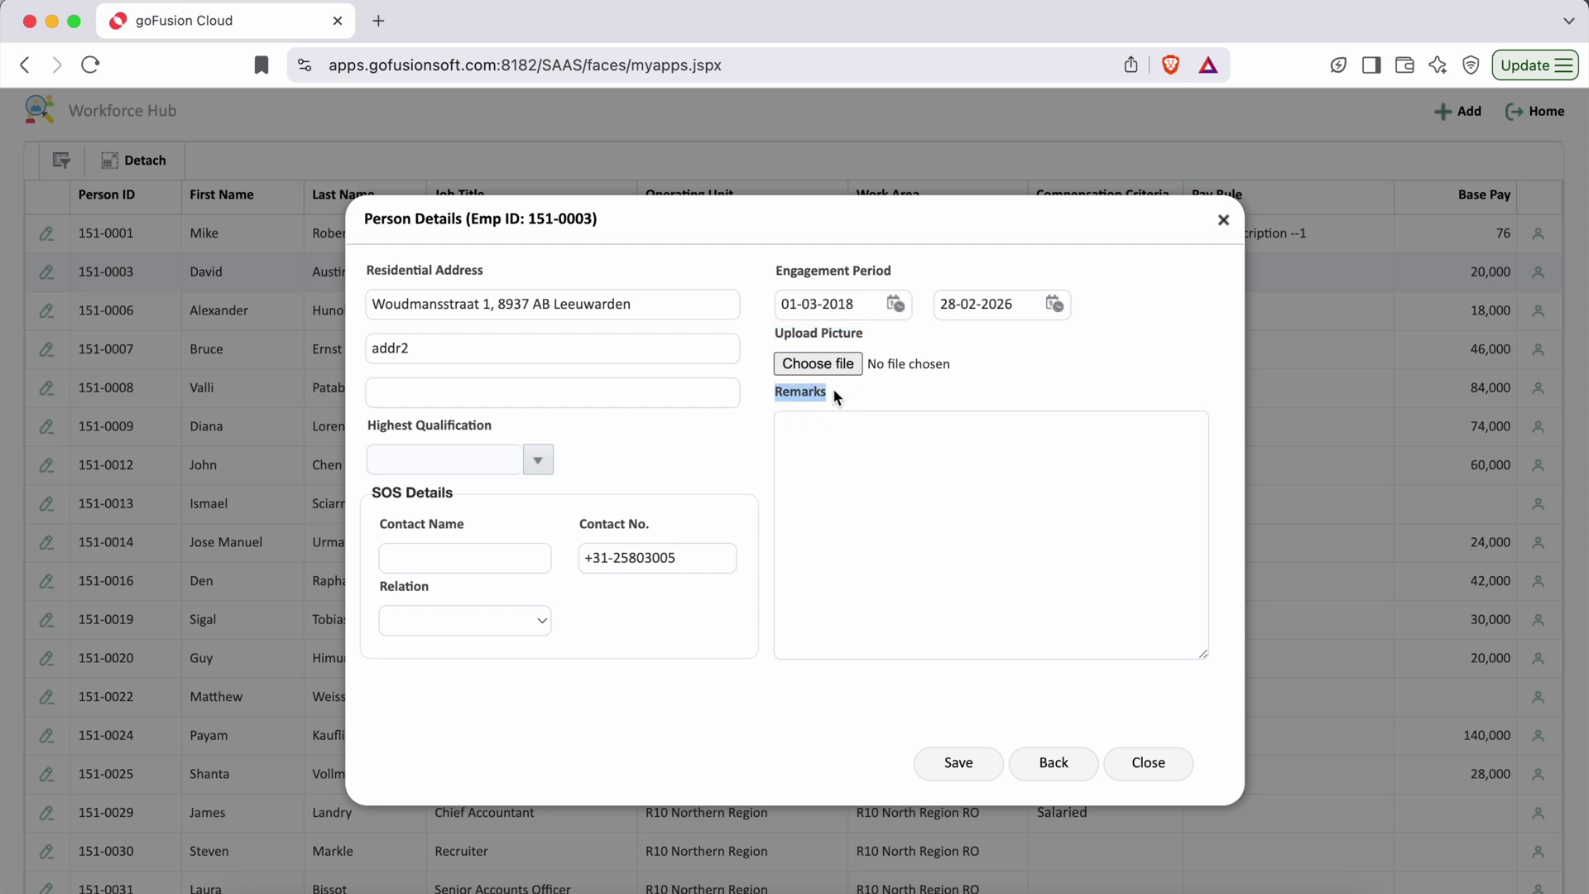
{"action": "left_click", "coordinate": [1138, 367]}
{"action": "left_click", "coordinate": [953, 765]}
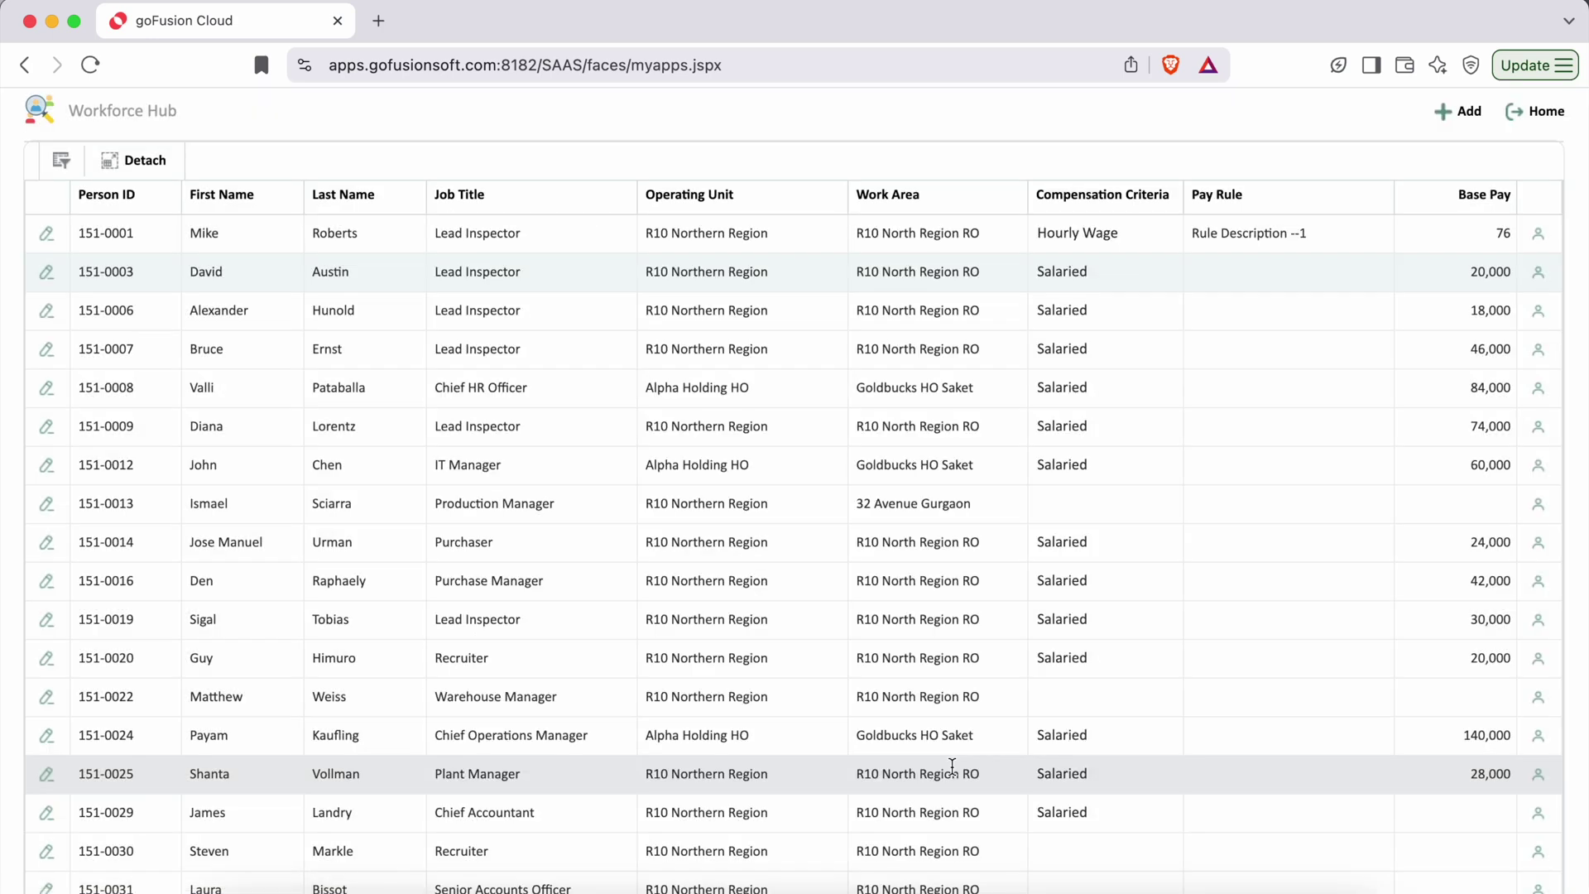